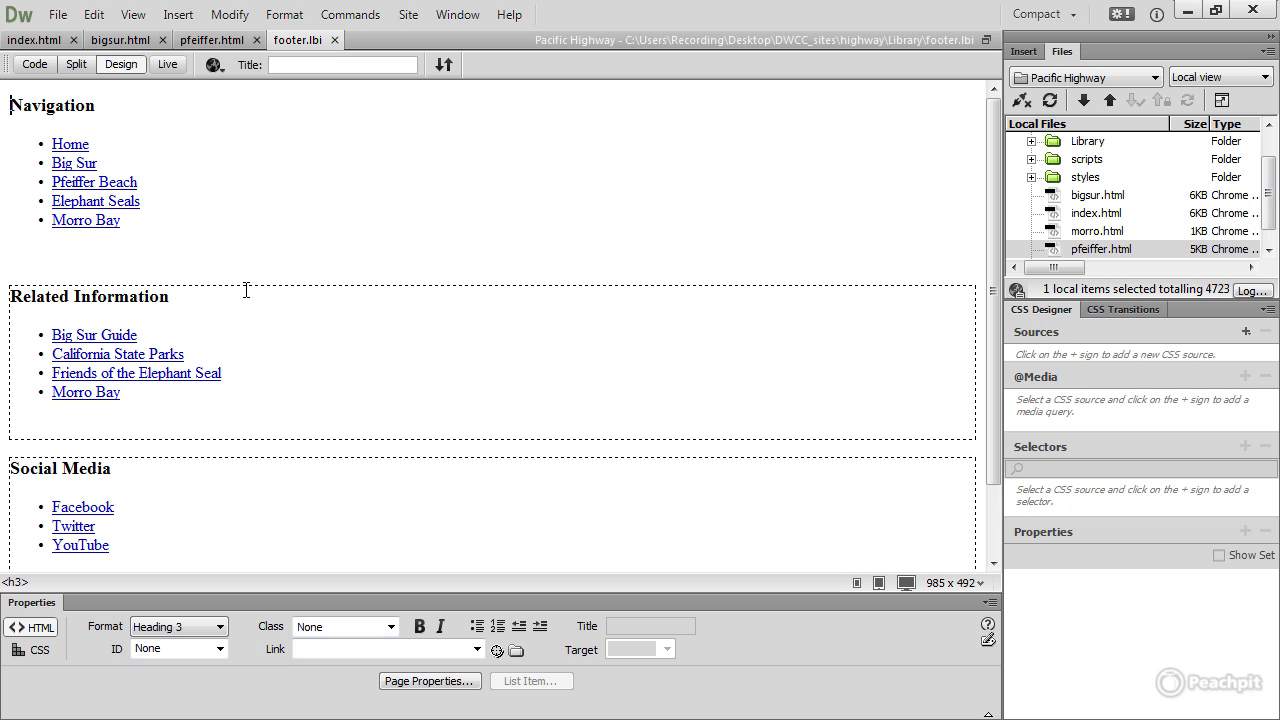
Step: Move the Related Information section of the footer library item below the Social Media section
left_click(246, 288)
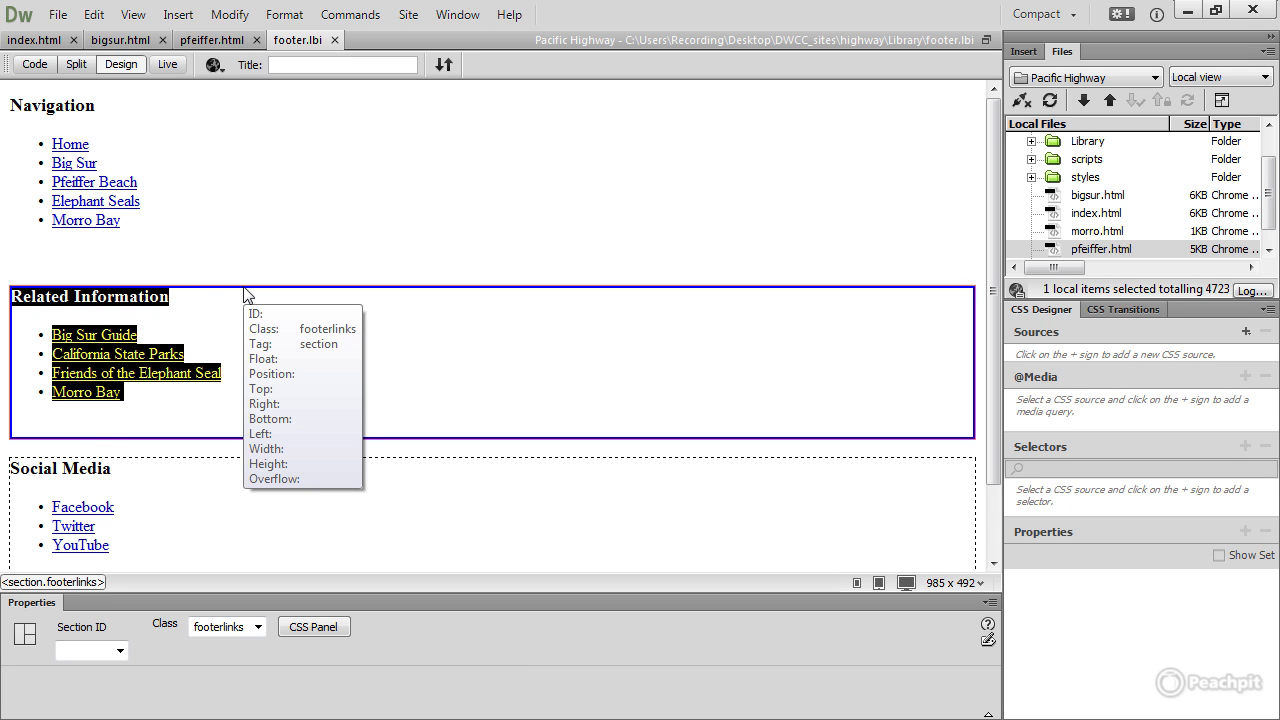
key("Delete")
left_click(317, 421)
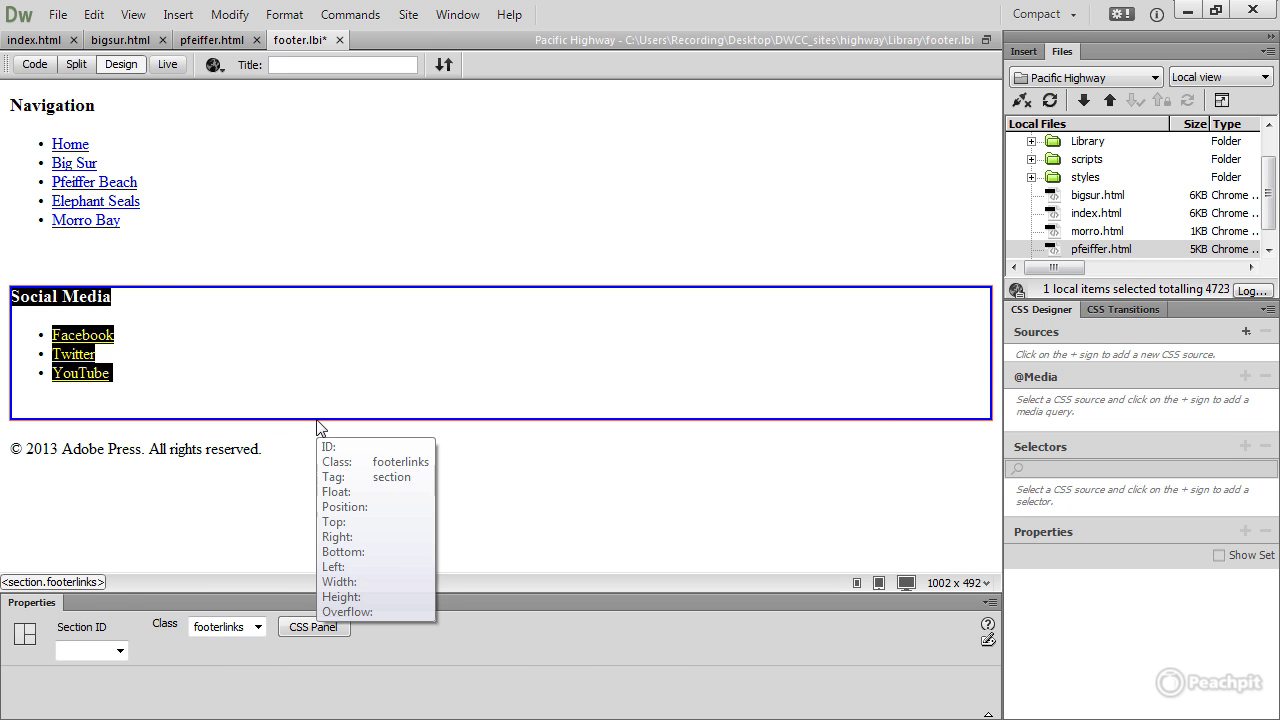
left_click(317, 428)
key("ctrl+z")
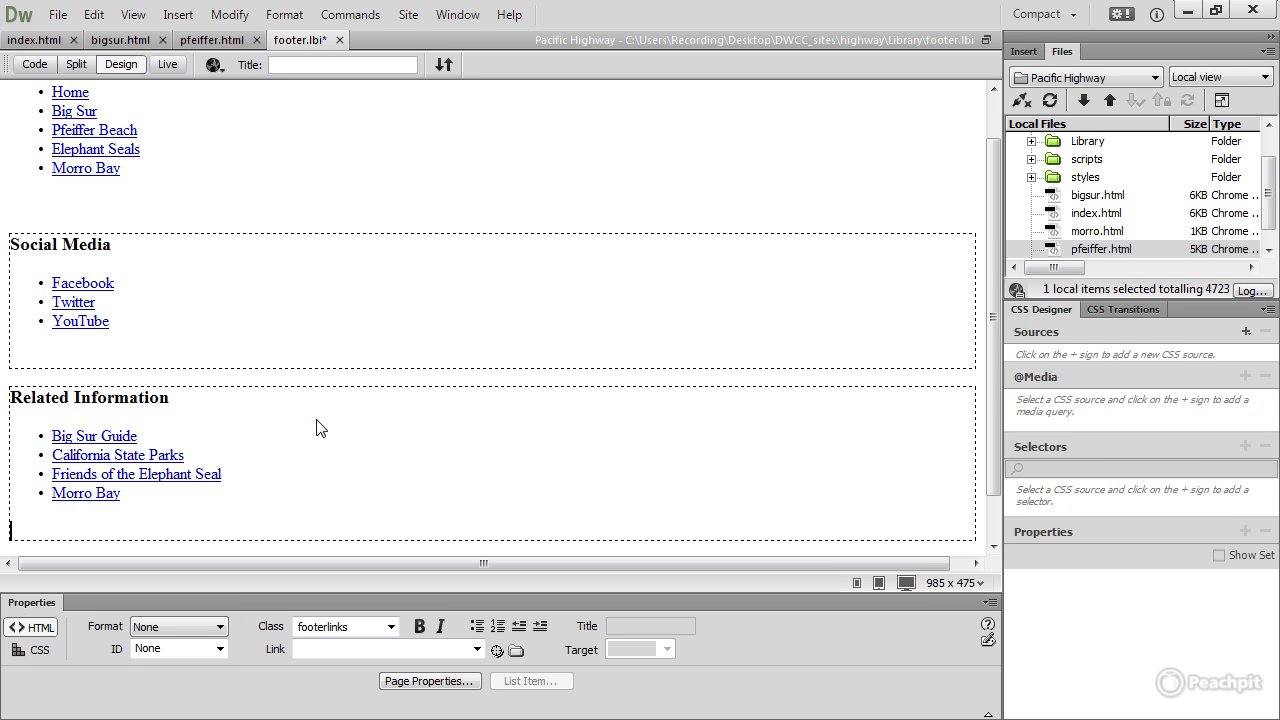
Step: Close footer.lbi with its changes saved and update the library item in pfeiffer.html, bigsur.html and index.html
left_click(340, 40)
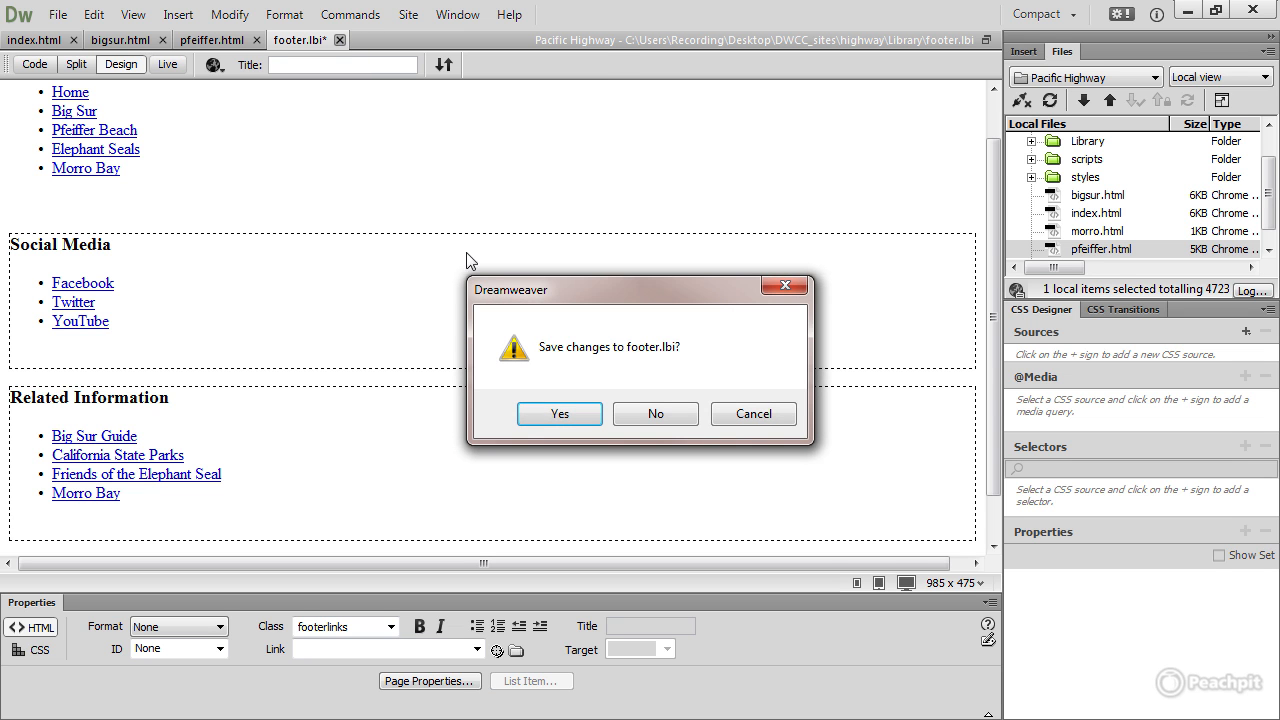
left_click(560, 414)
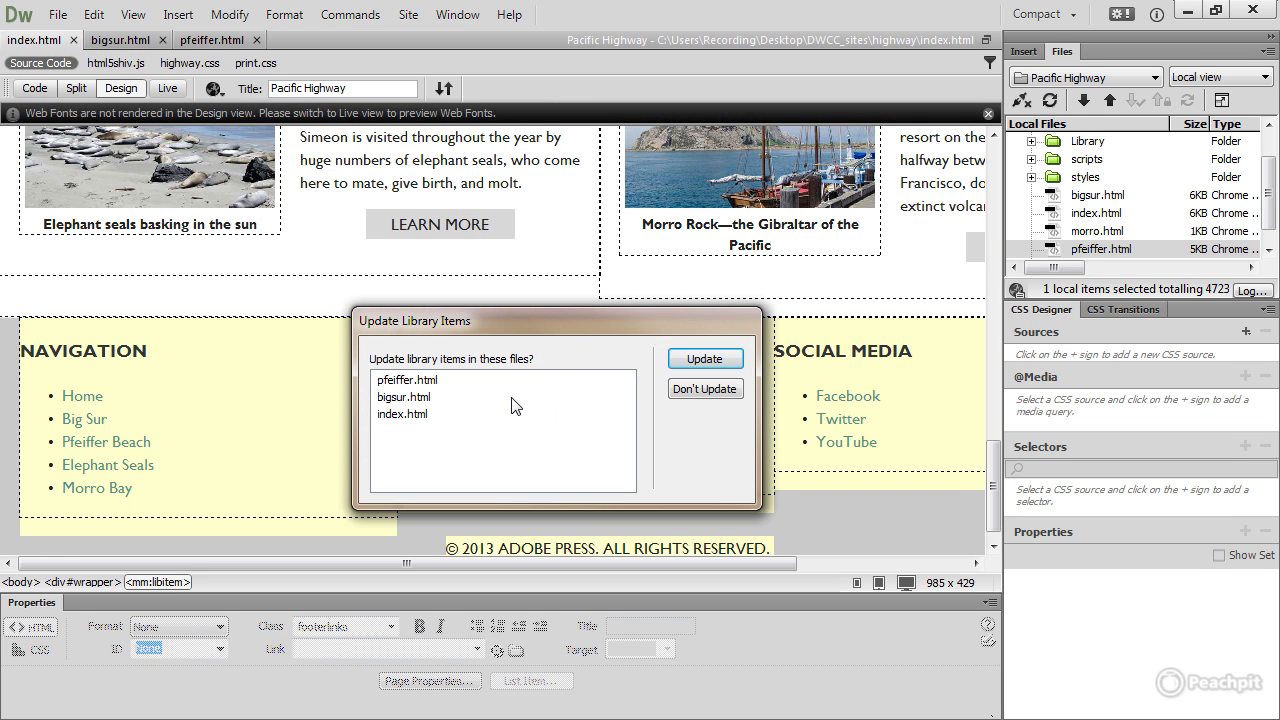
left_click(701, 364)
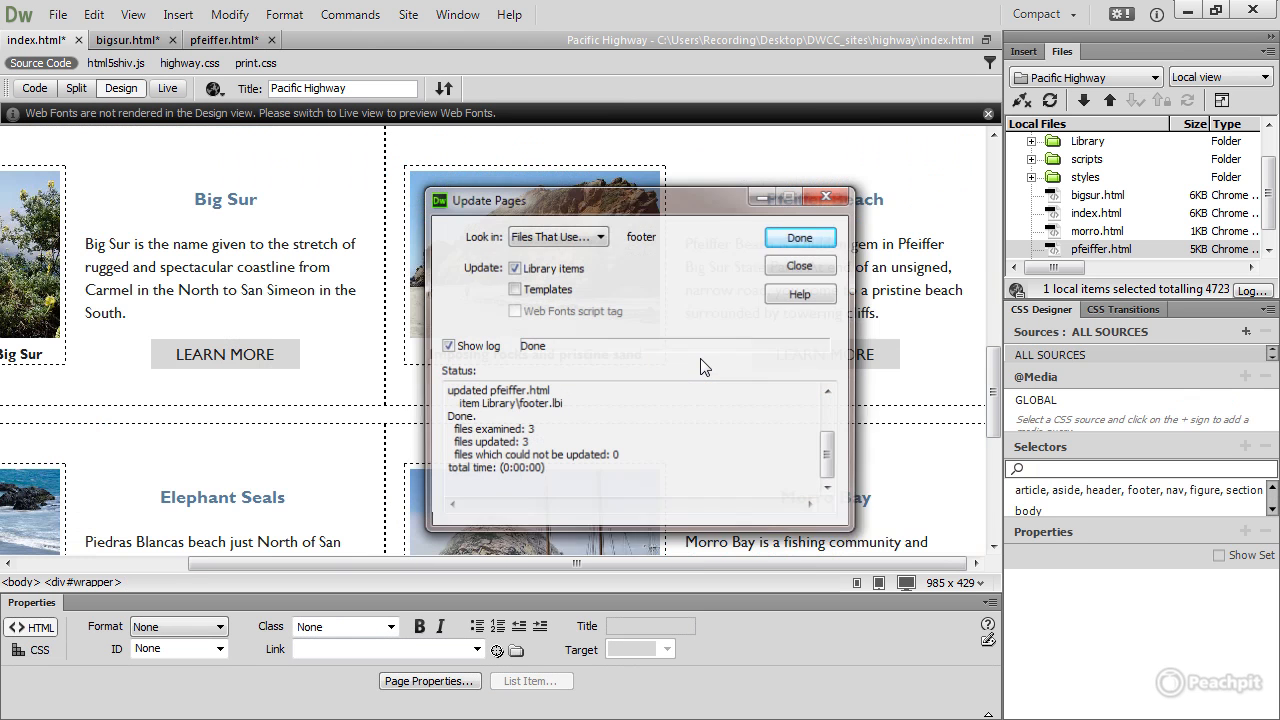
left_click(818, 267)
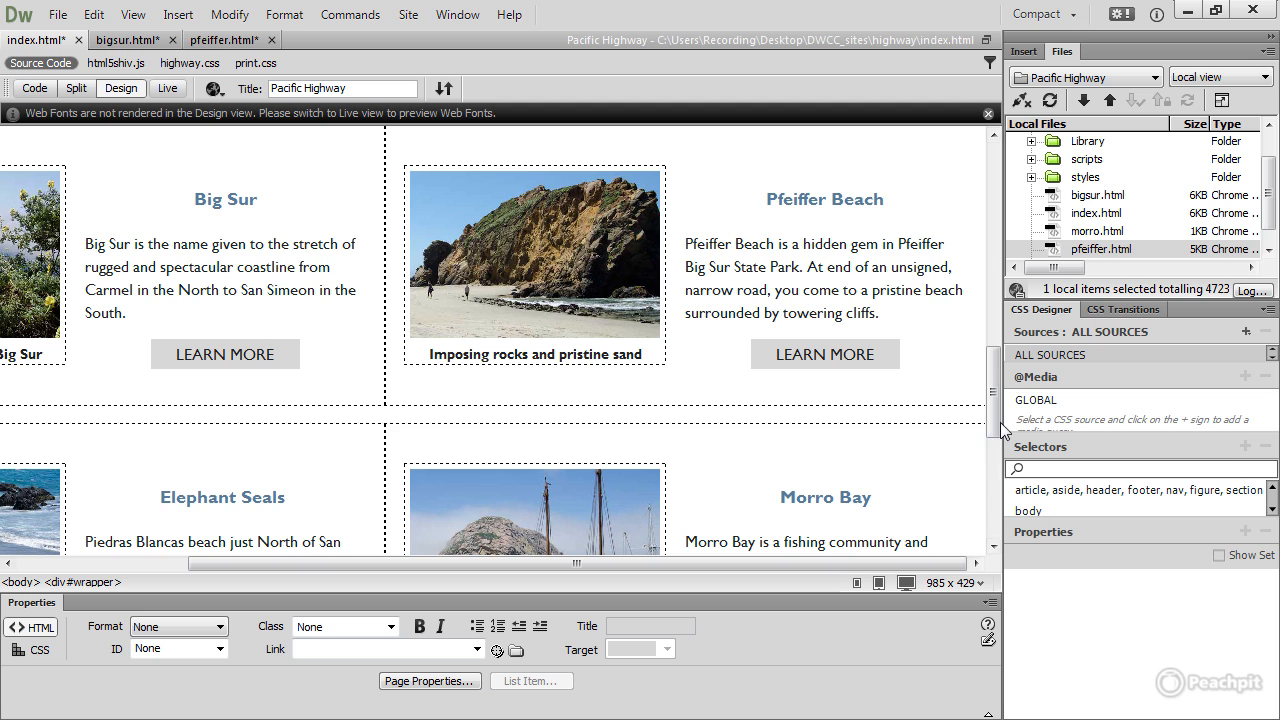
left_click_drag(1000, 410, 996, 522)
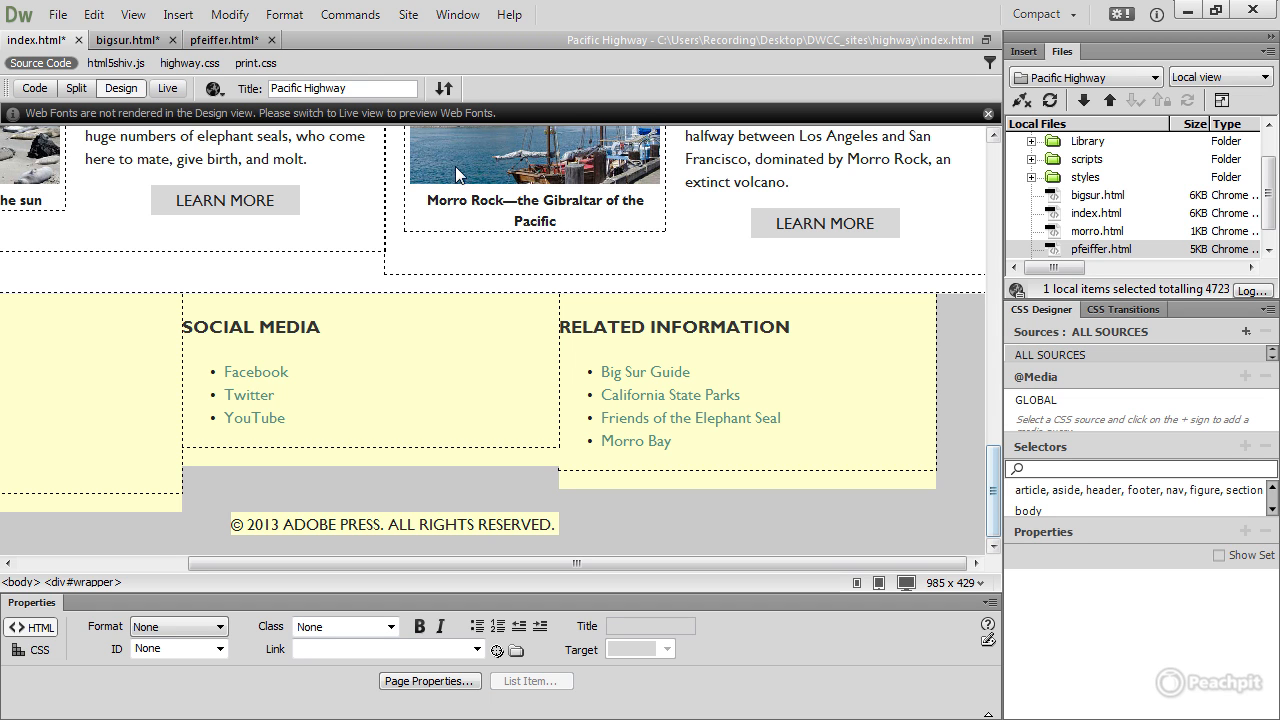
Step: Switch to bigsur.html and save all open pages
left_click(134, 42)
left_click_drag(740, 570, 578, 566)
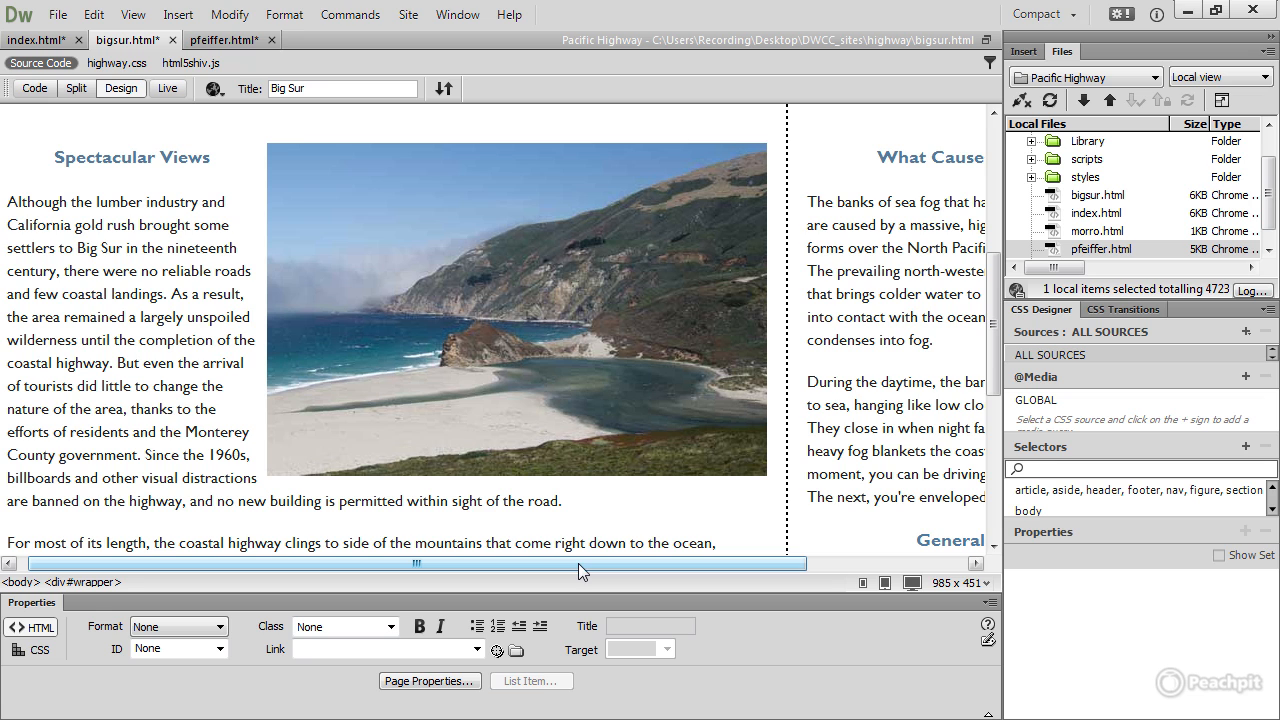
left_click(58, 14)
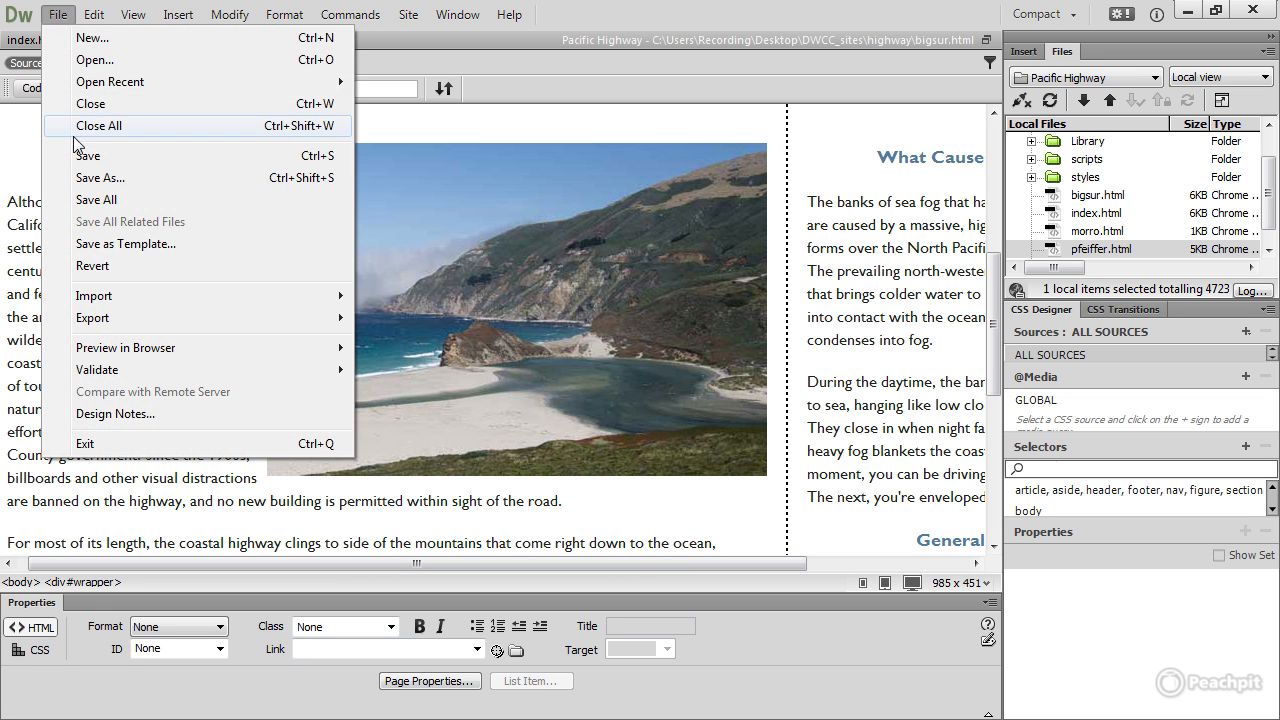
left_click(86, 197)
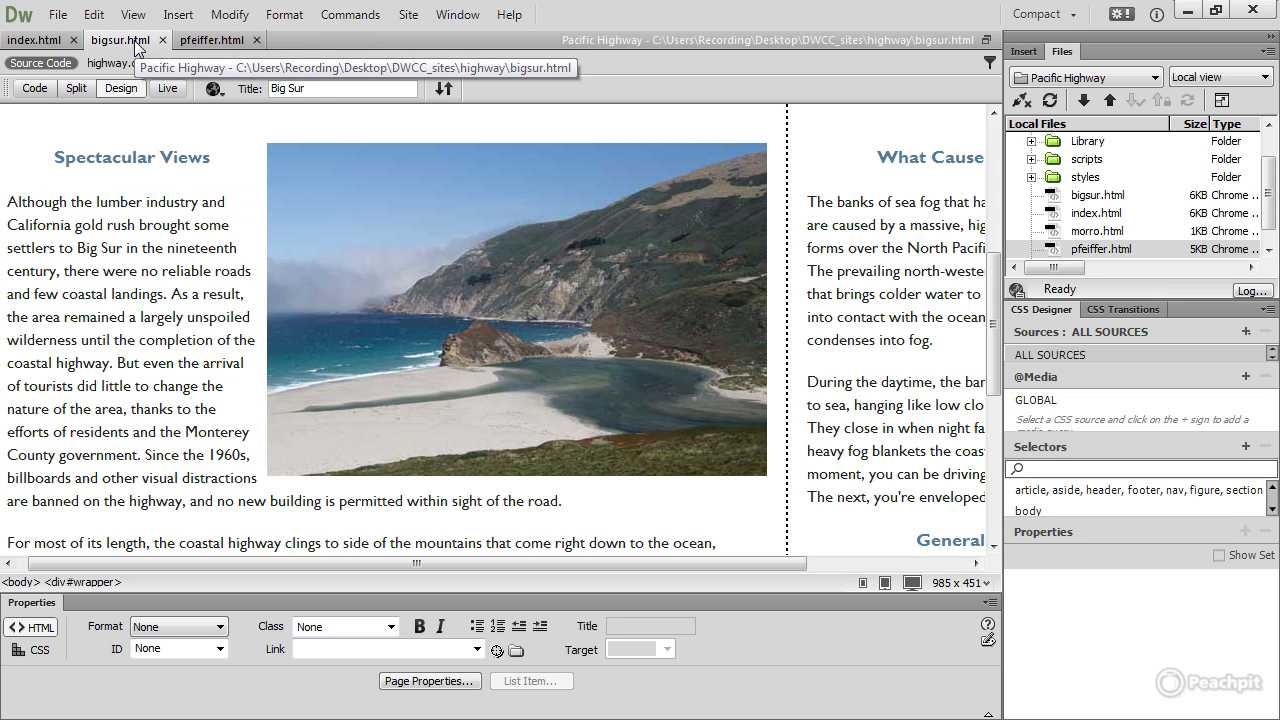
Step: Save bigsur.html as a template named inside_page in the Pacific Highway site, updating its links, and expand the Templates folder
left_click(62, 20)
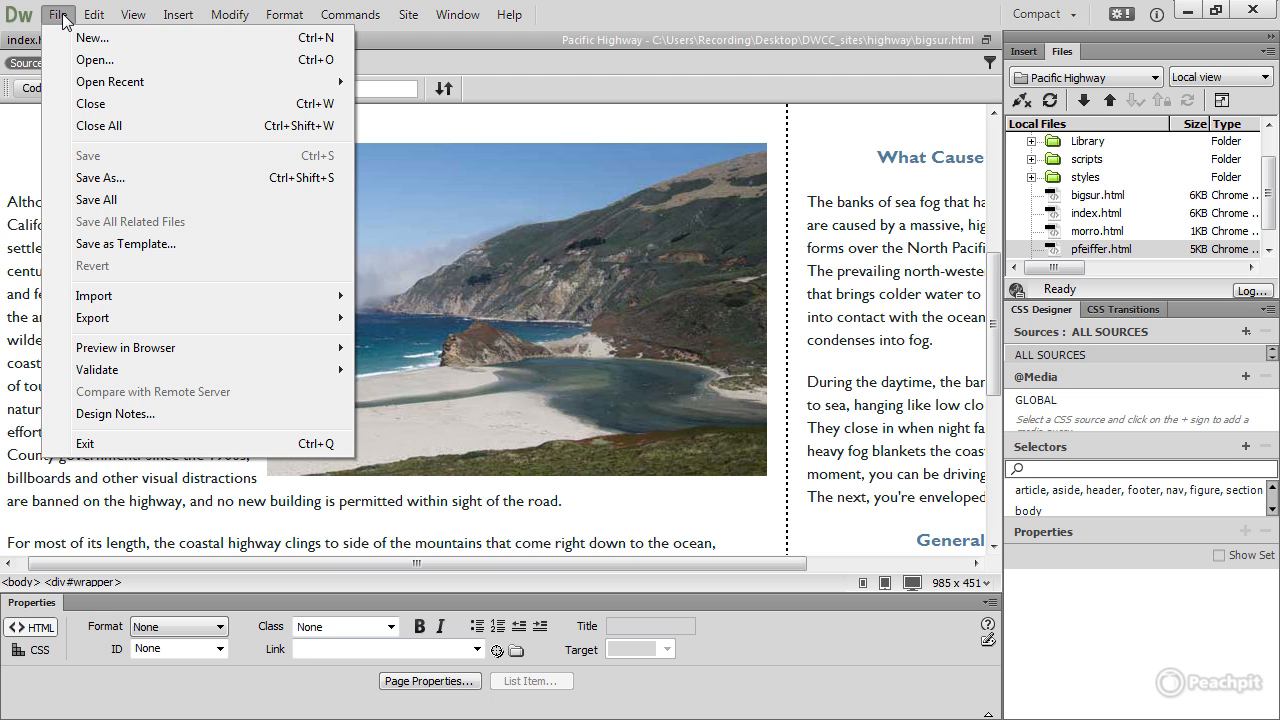
left_click(129, 246)
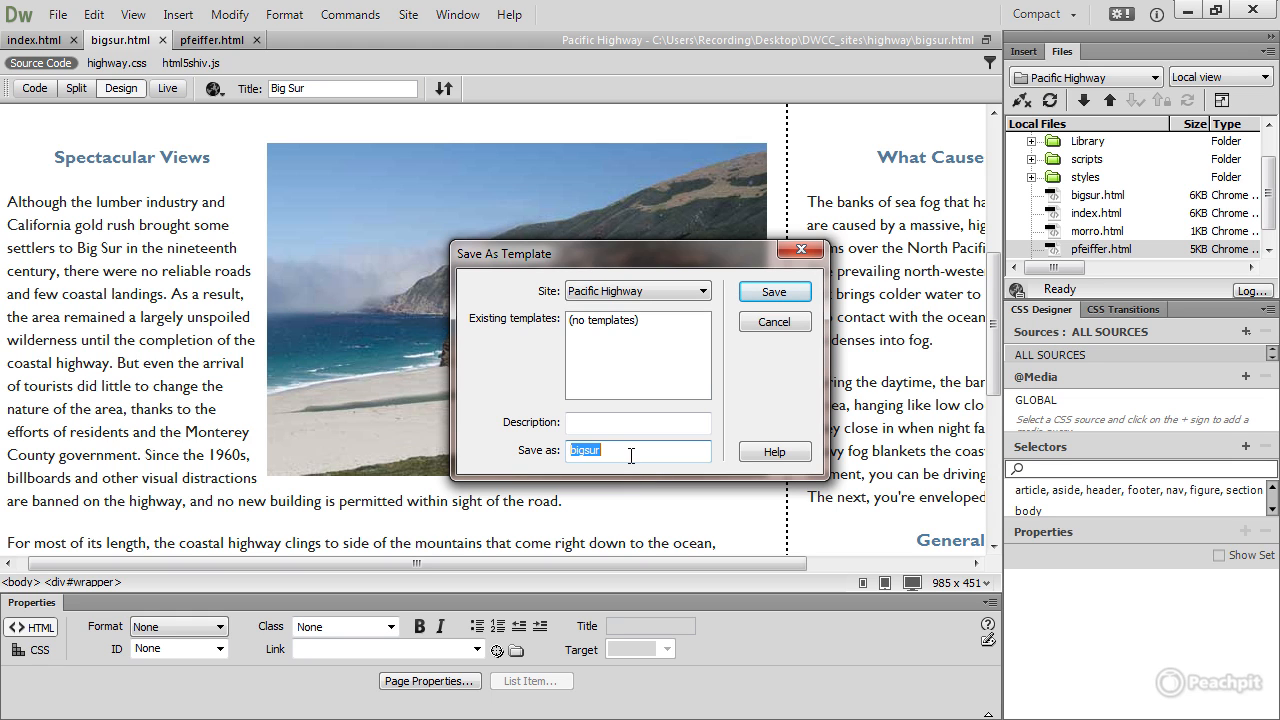
type("inside_page")
left_click(777, 293)
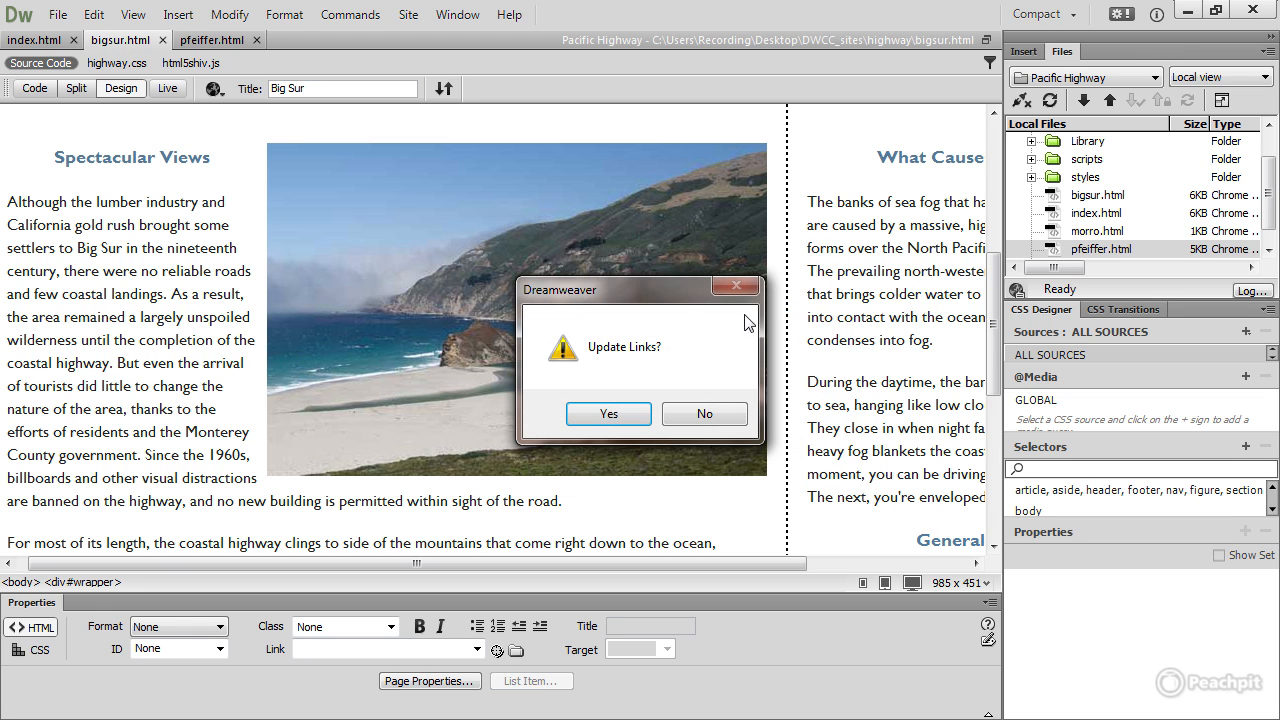
left_click(624, 426)
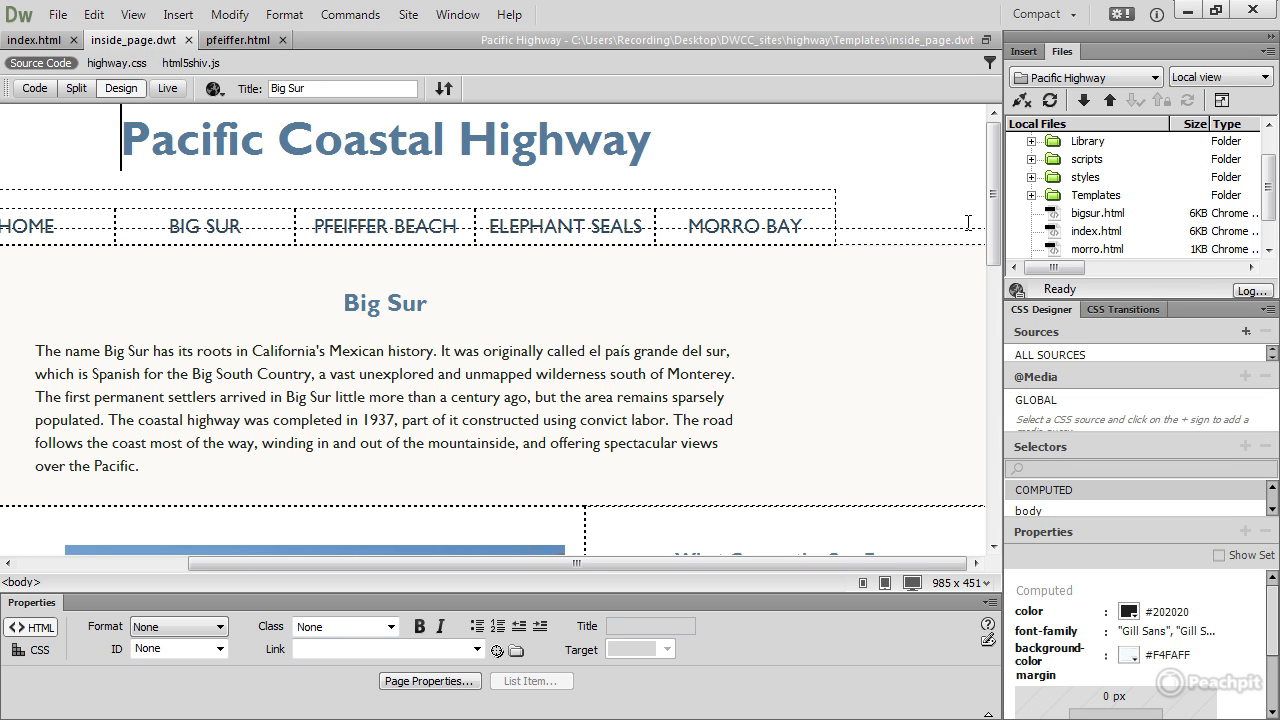
left_click(1032, 196)
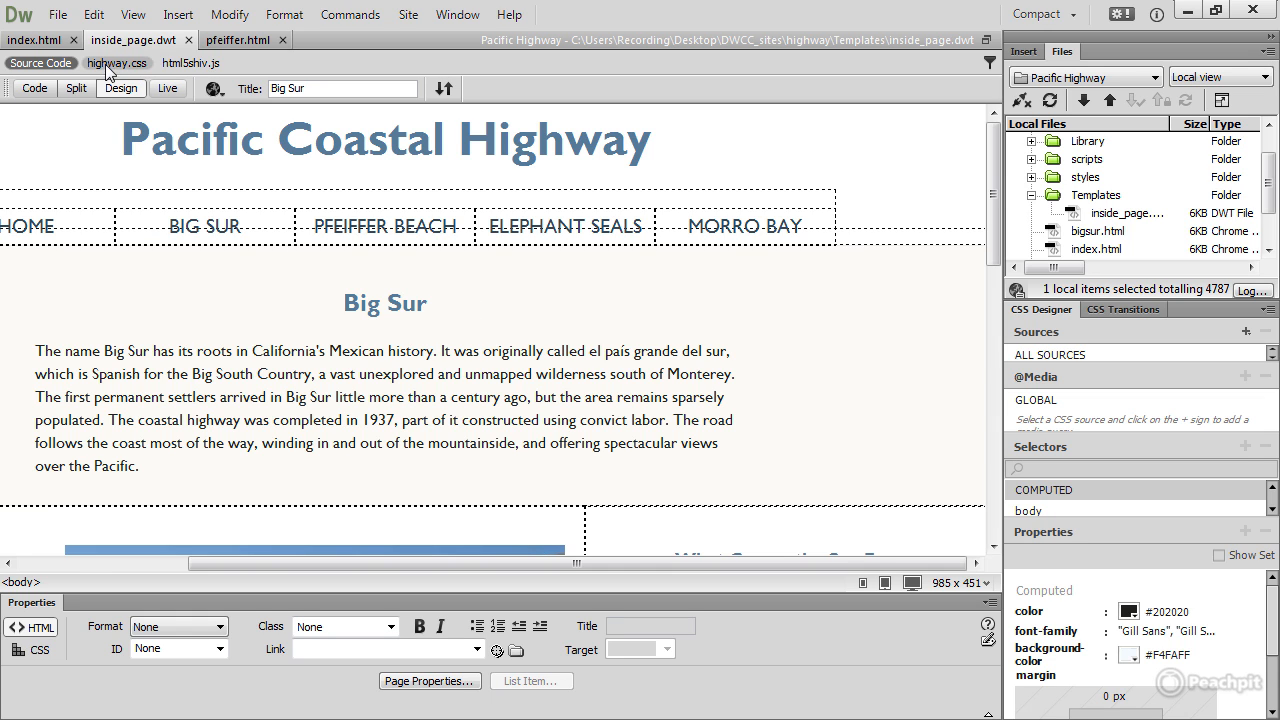
Step: With code and design shown together, make the Big Sur heading and its introductory paragraph an editable region named intro
left_click(76, 88)
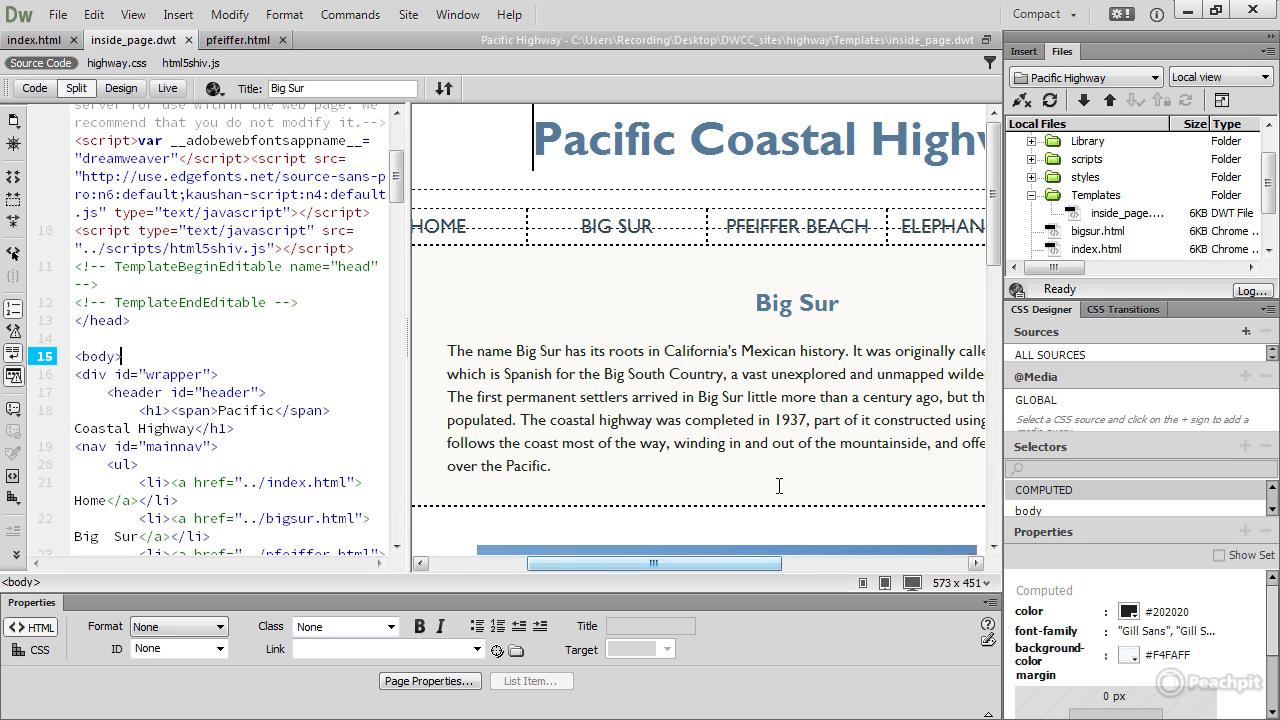
left_click_drag(840, 302, 756, 304)
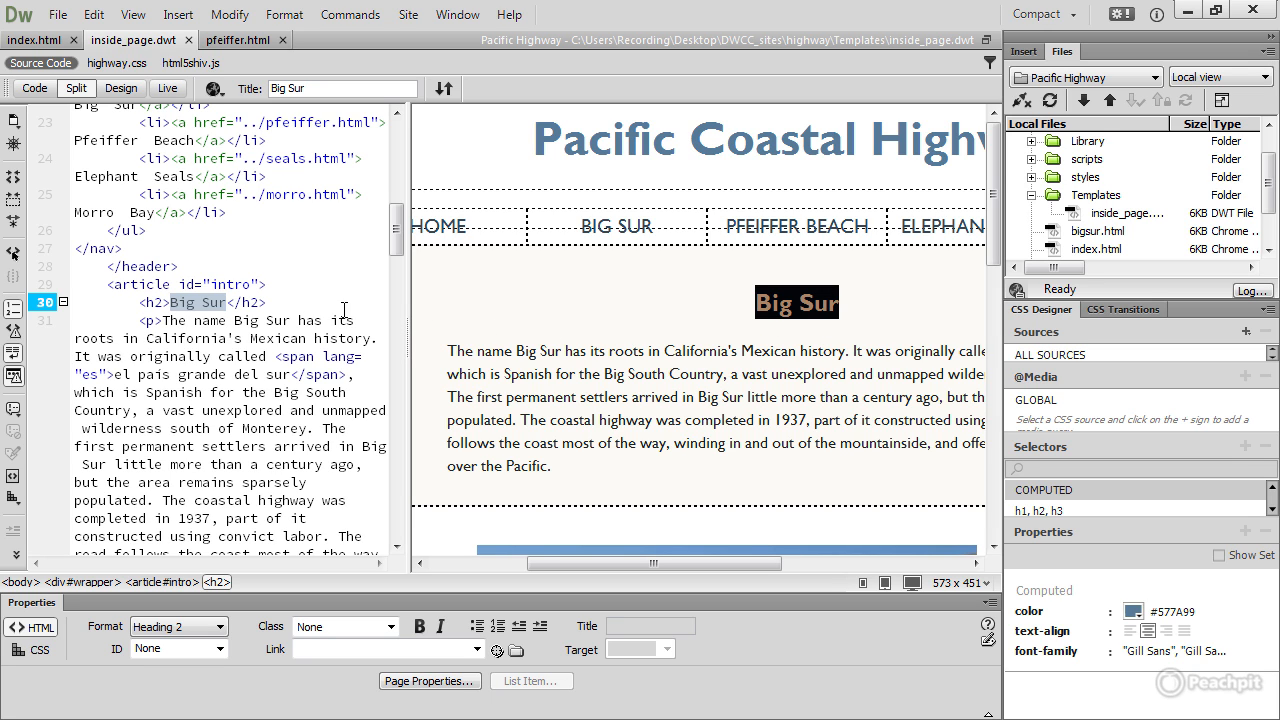
left_click_drag(578, 464, 581, 315)
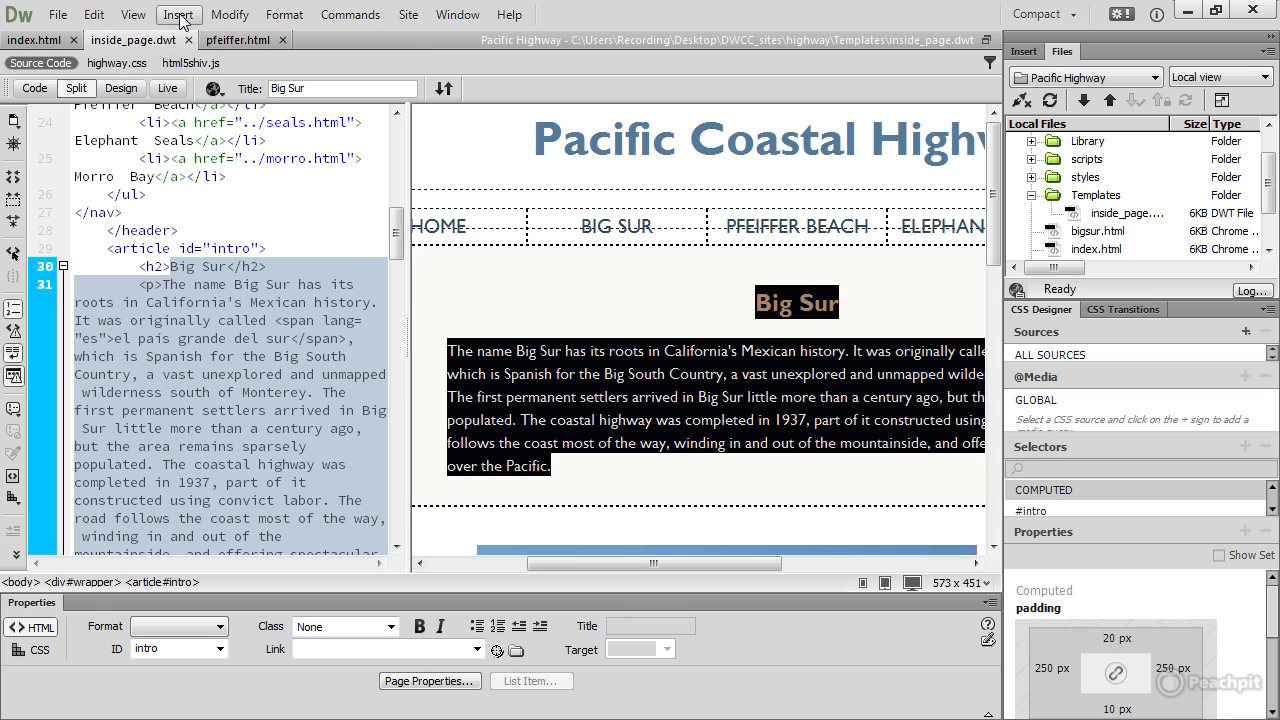
left_click(178, 15)
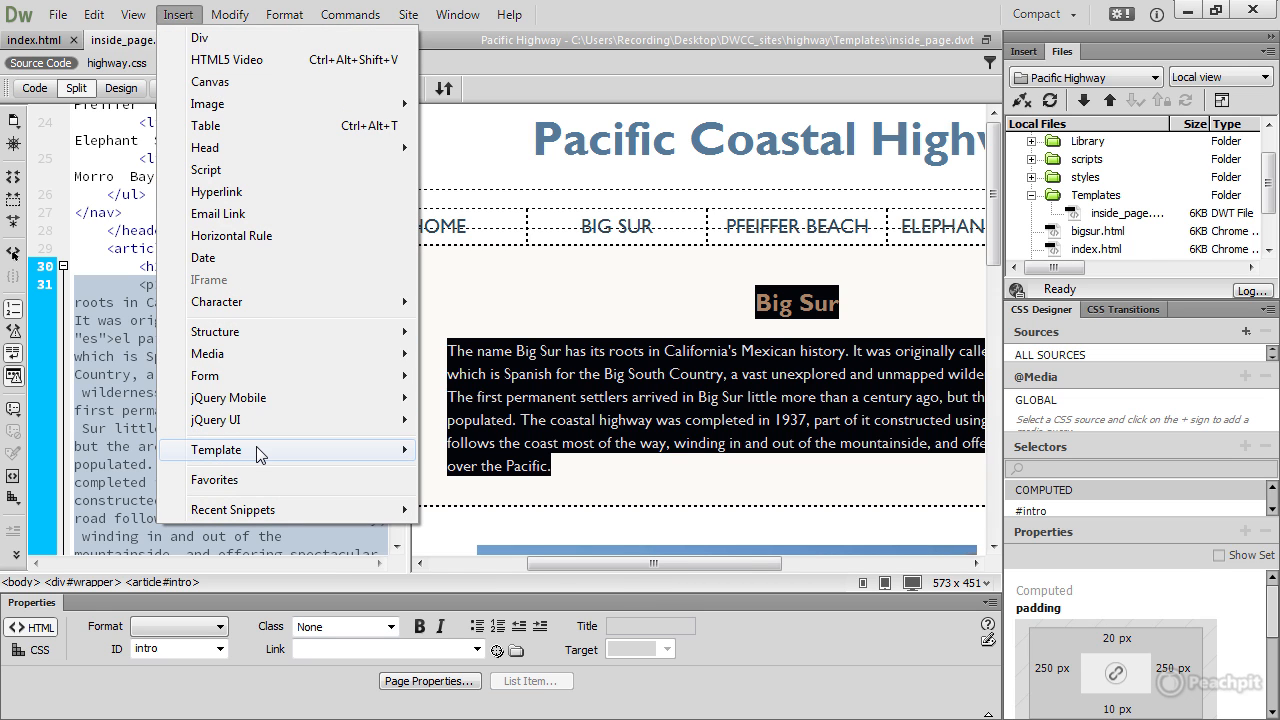
mouse_move(257, 454)
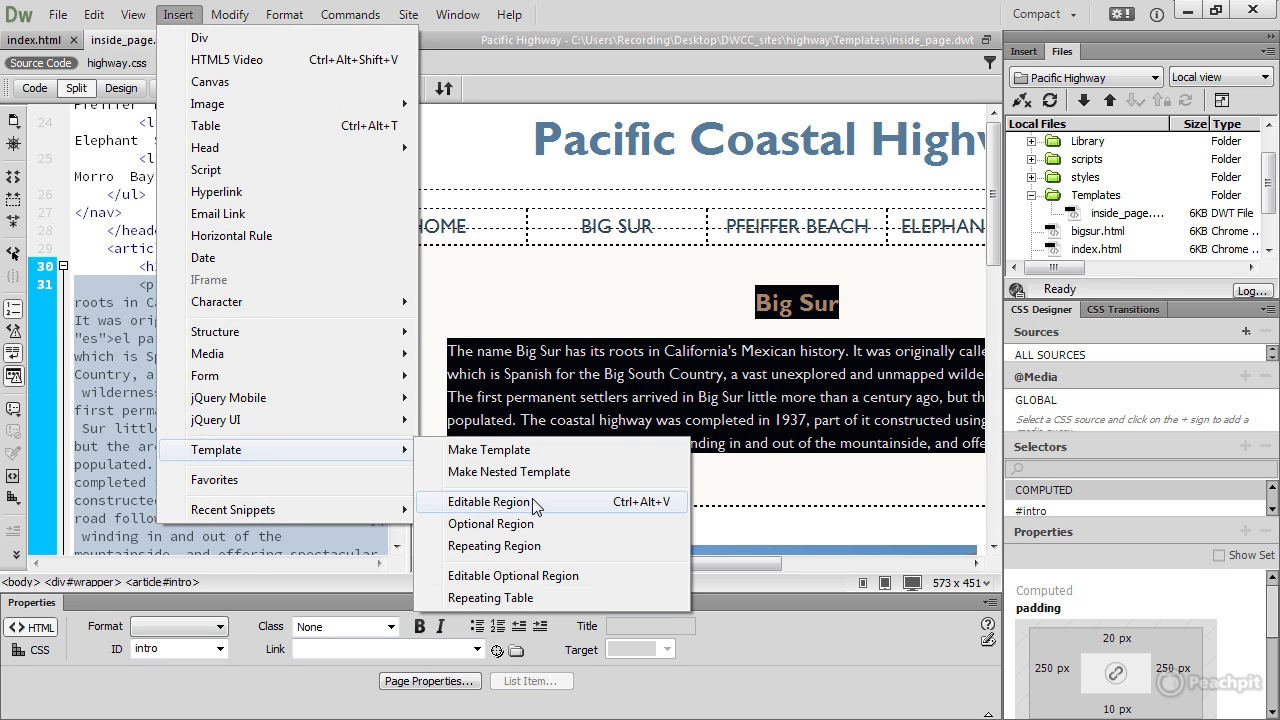
left_click(605, 513)
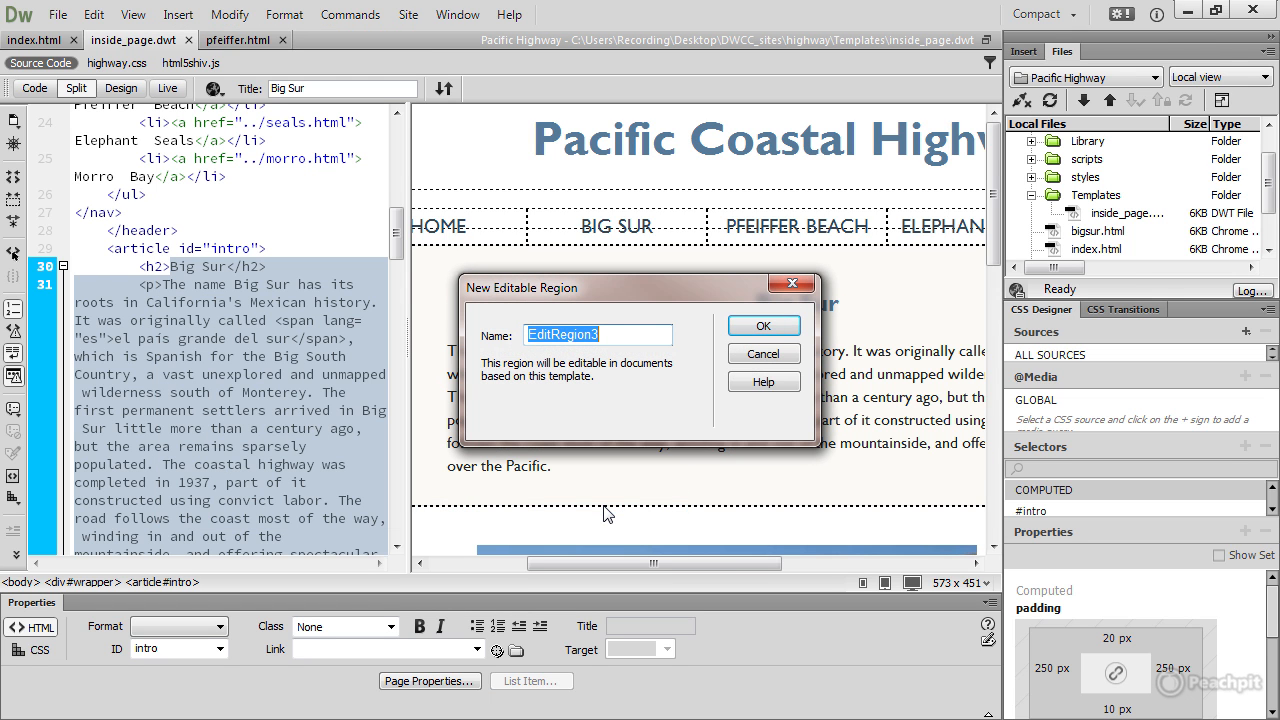
type("intro")
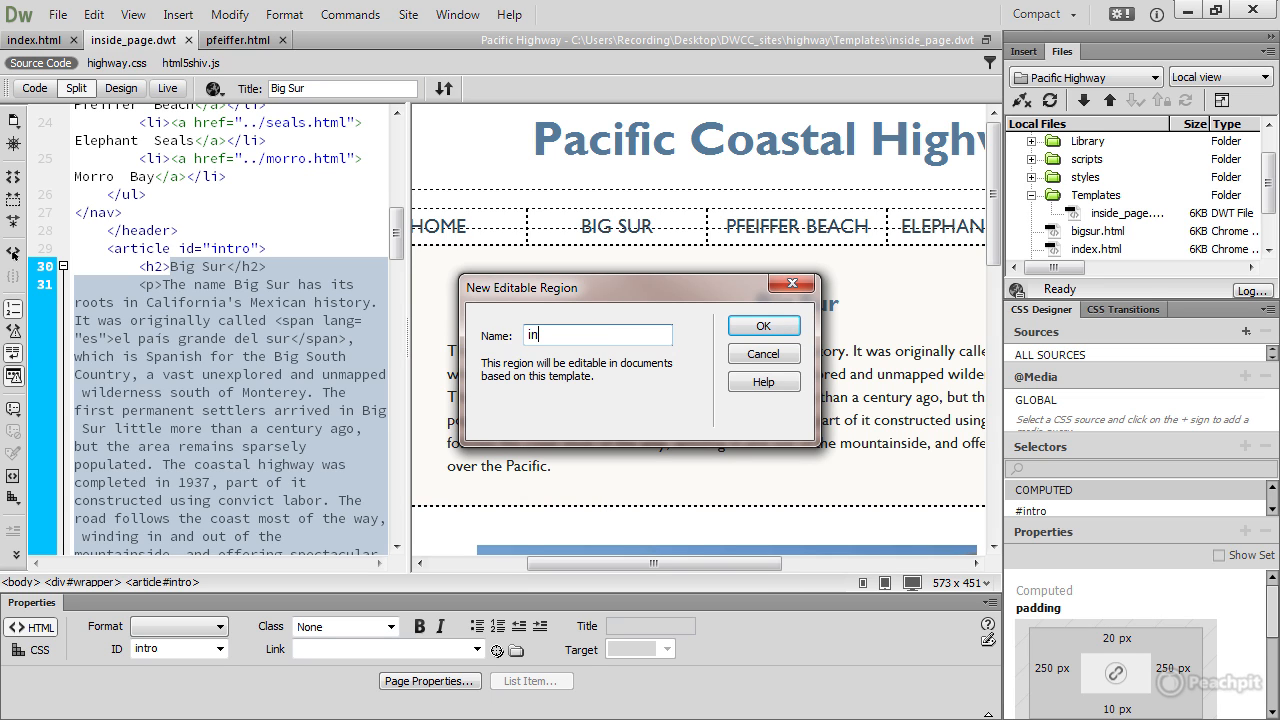
key("BackSpace")
type("o")
left_click(766, 328)
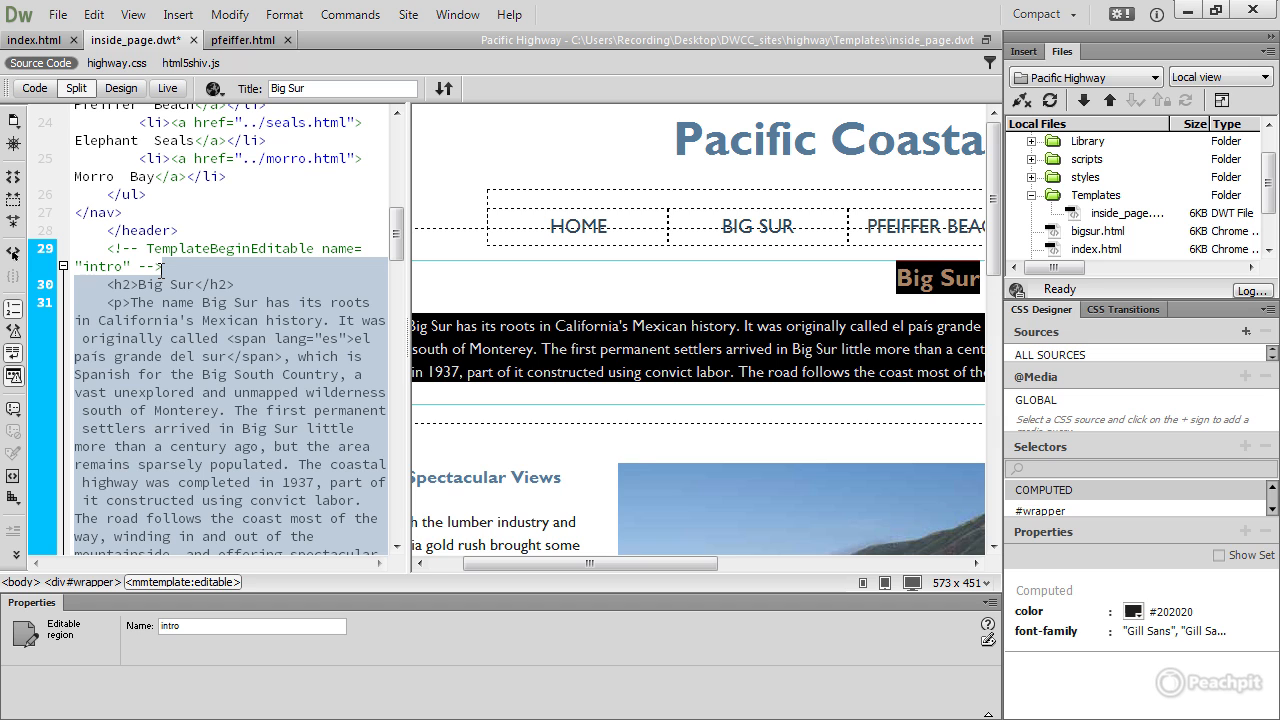
scroll(163, 273, "down", 1)
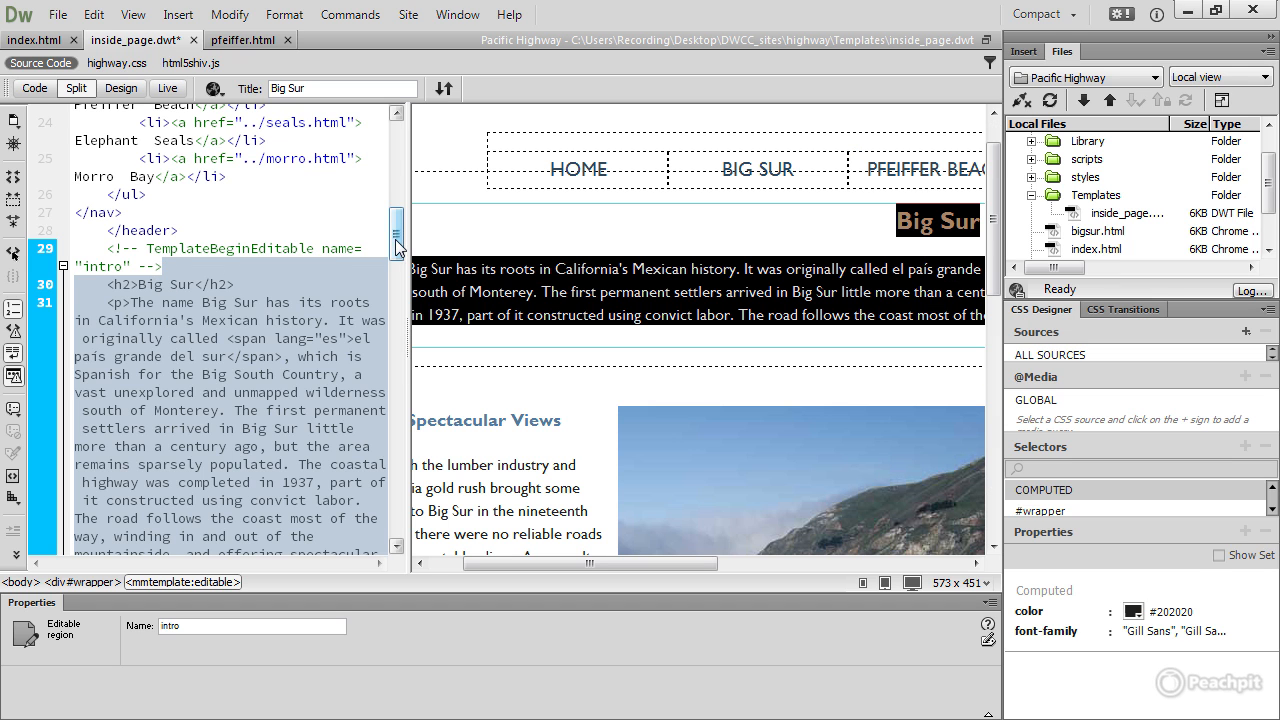
left_click_drag(397, 246, 397, 268)
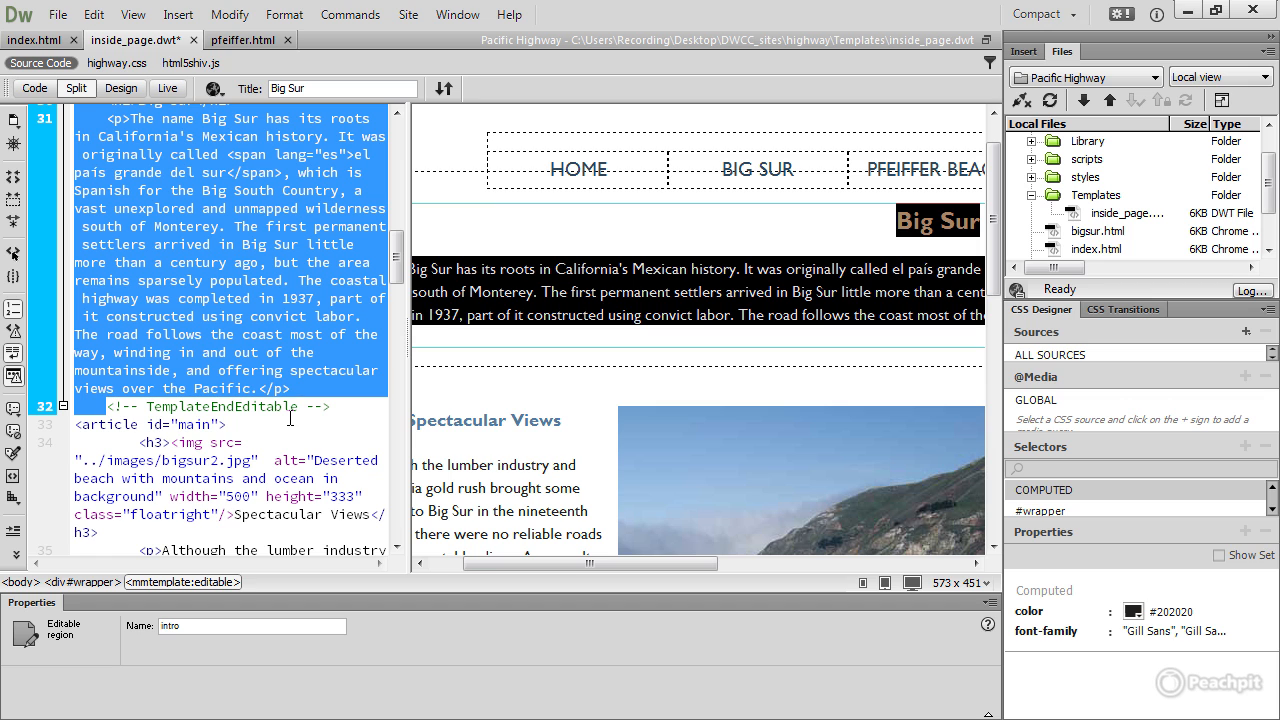
Step: Return to Design view and make the Spectacular Views heading, image and paragraphs an editable region named main
left_click(125, 89)
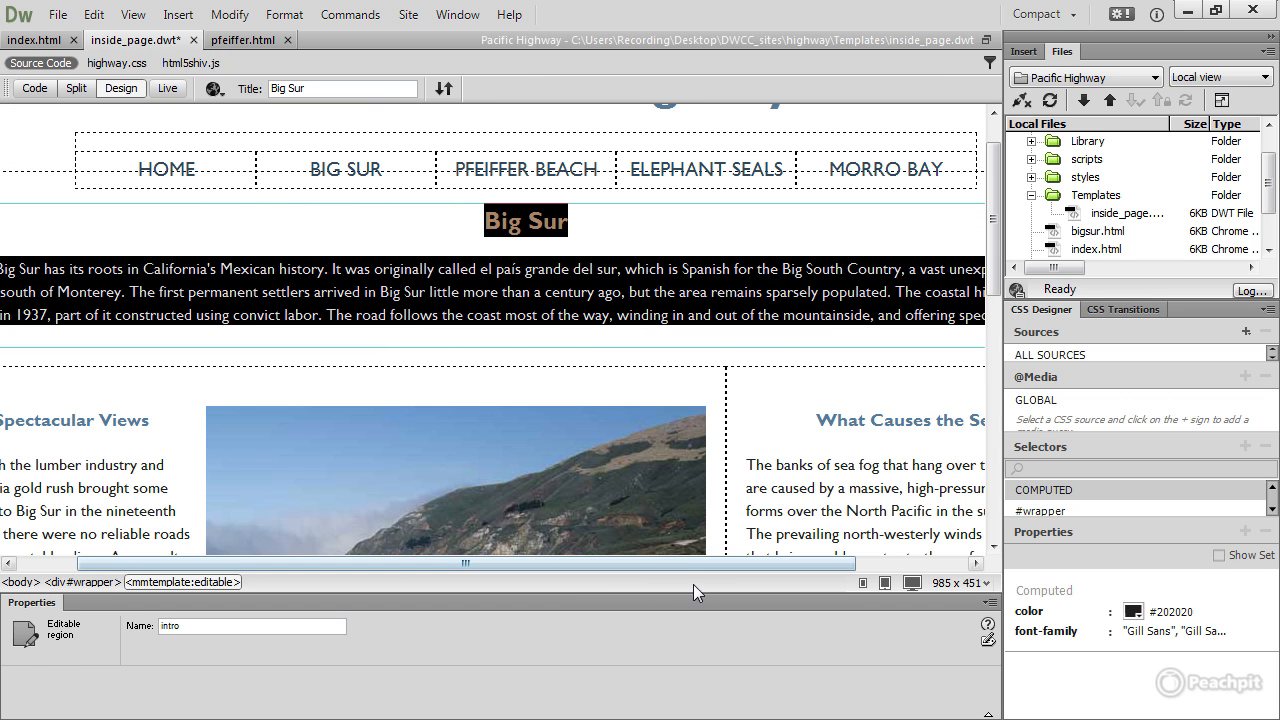
left_click_drag(687, 564, 607, 573)
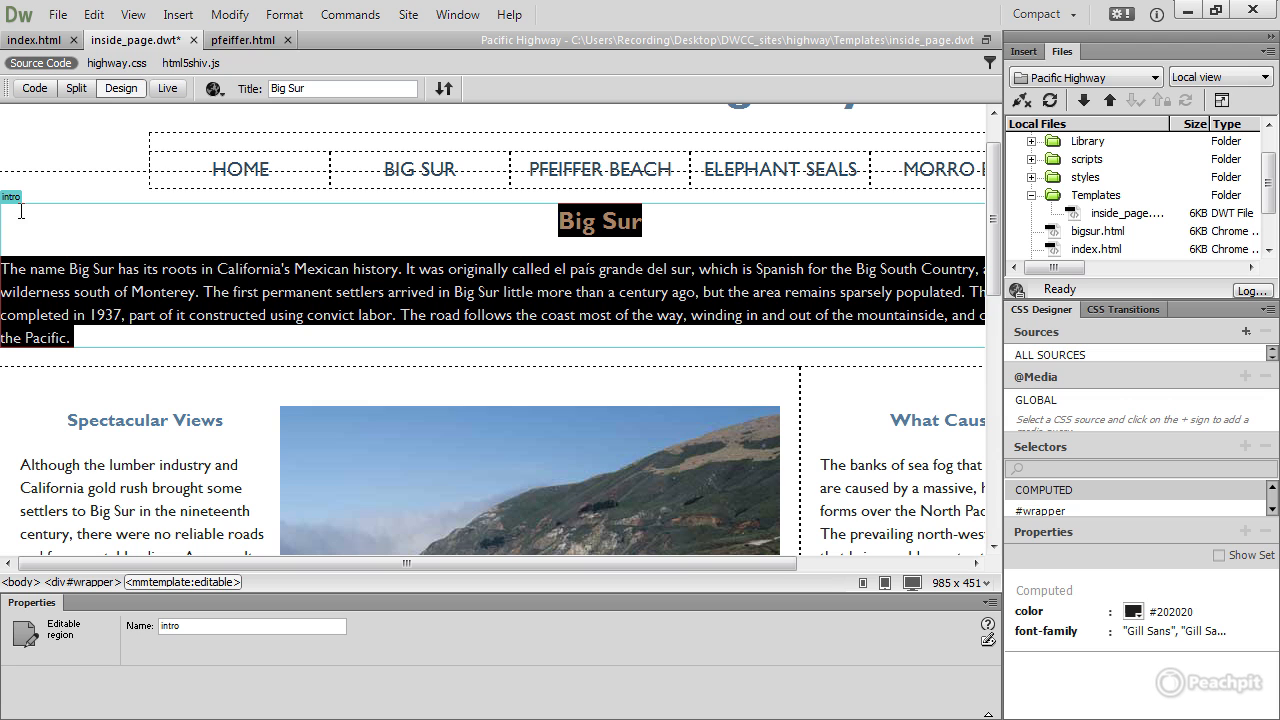
left_click_drag(66, 421, 772, 508)
scroll(205, 465, "down", 2)
scroll(205, 465, "down", 6)
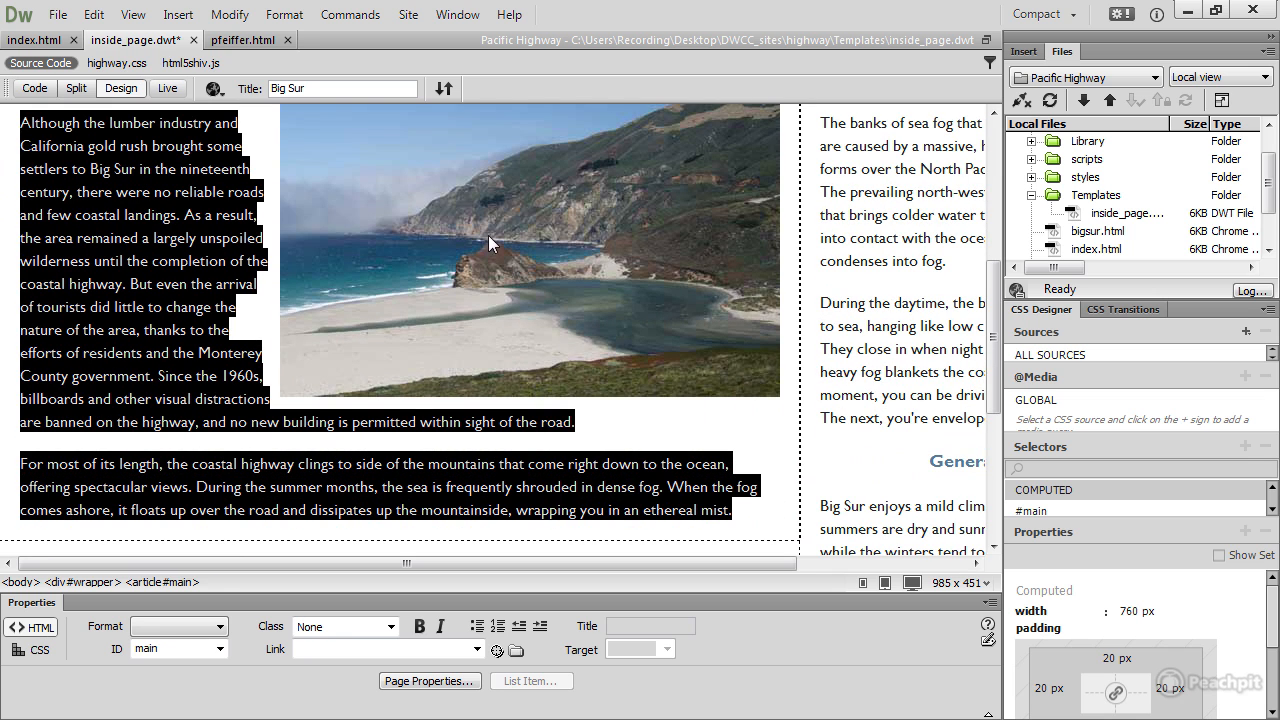
left_click(178, 14)
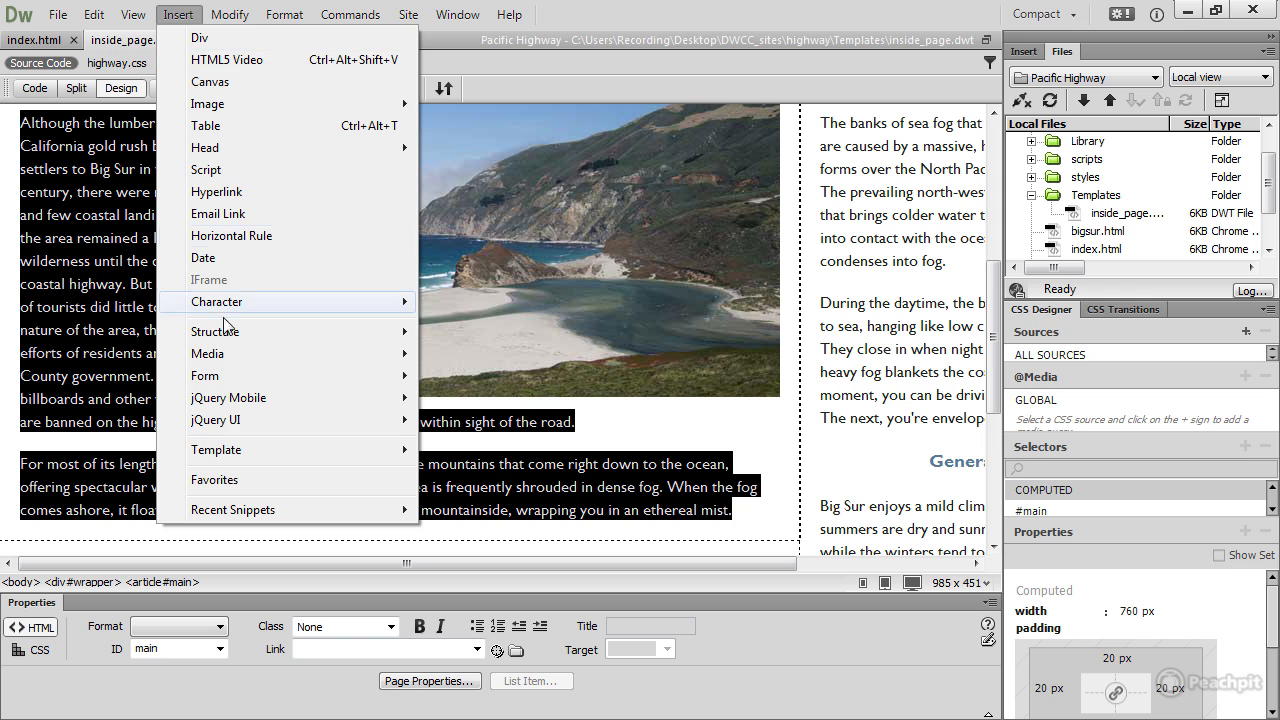
mouse_move(390, 450)
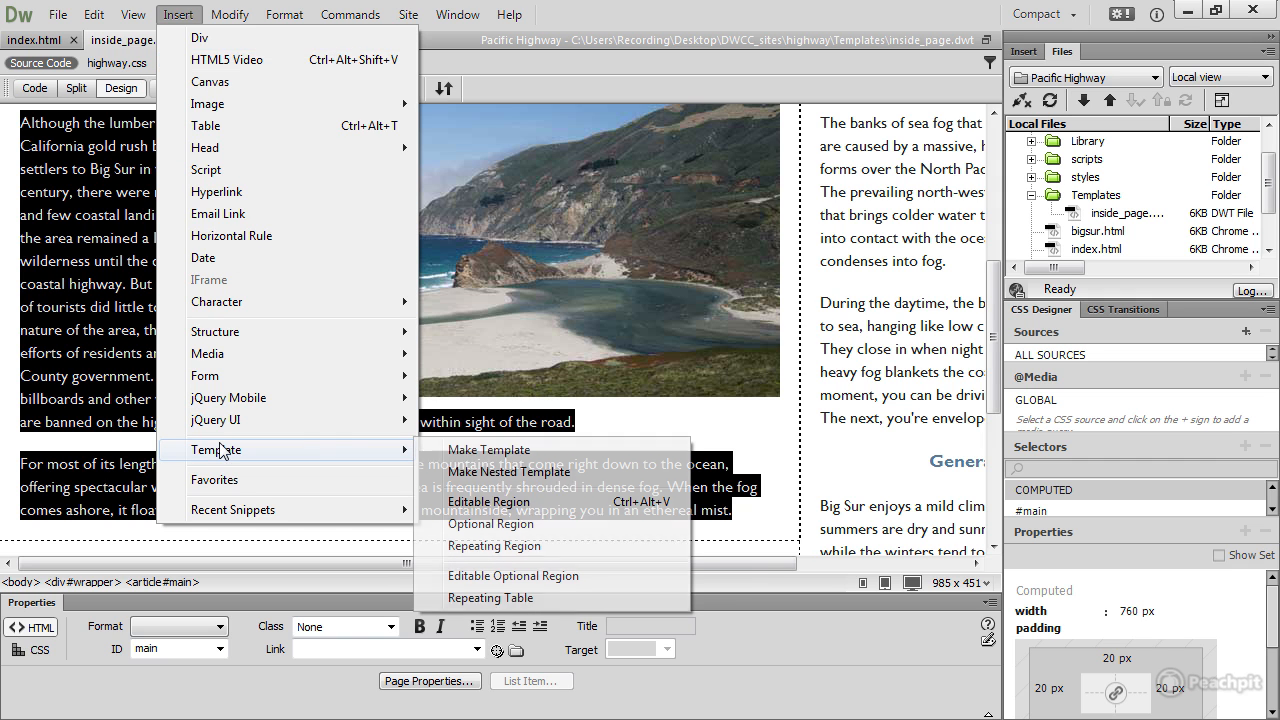
left_click(559, 506)
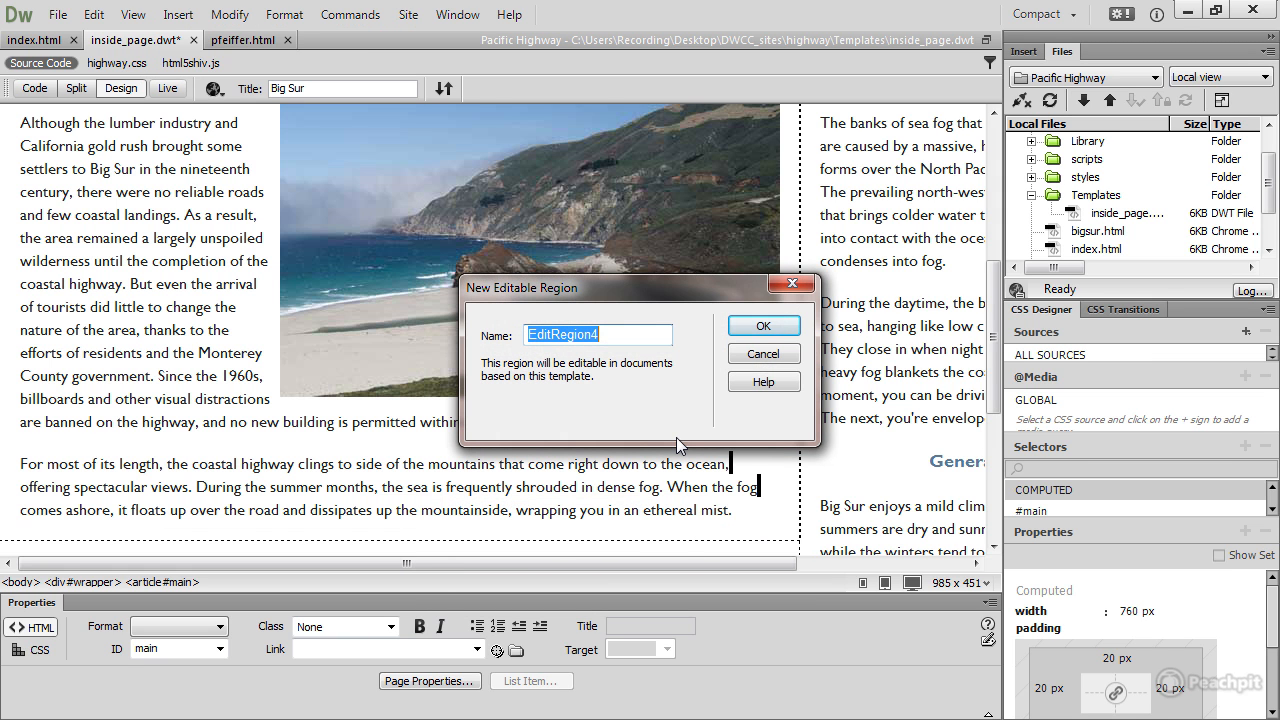
type("main")
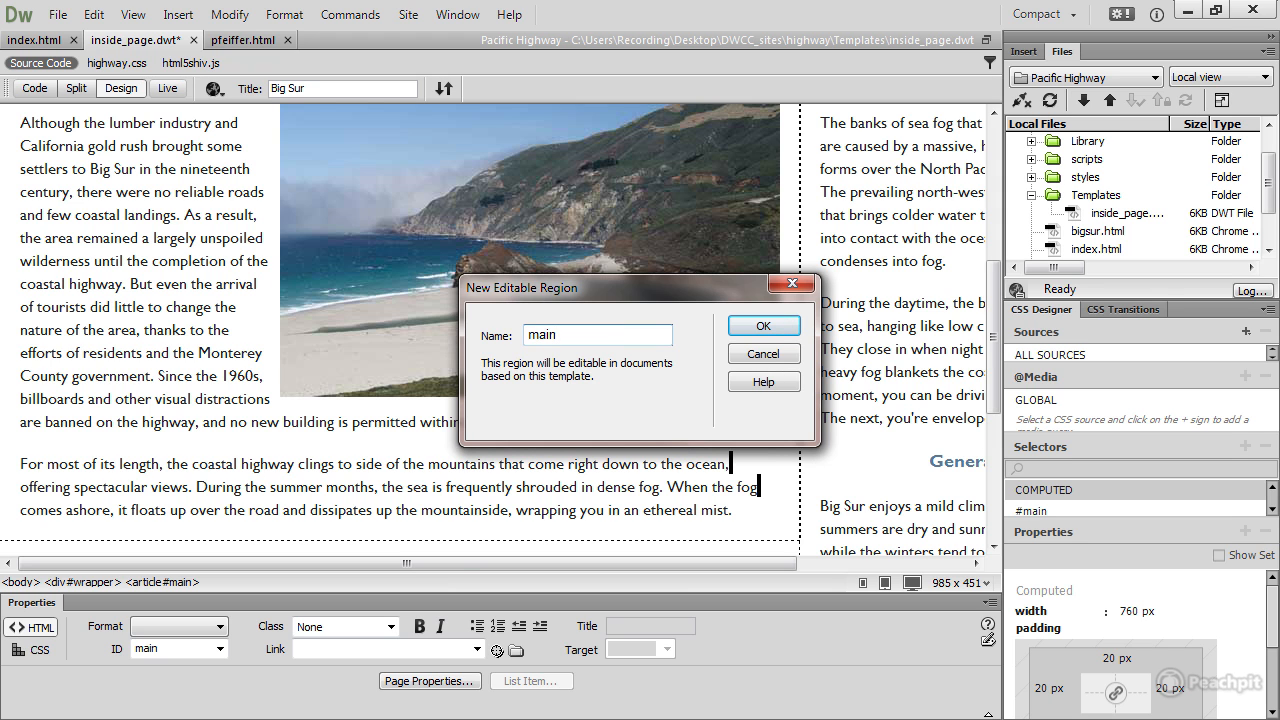
left_click(757, 329)
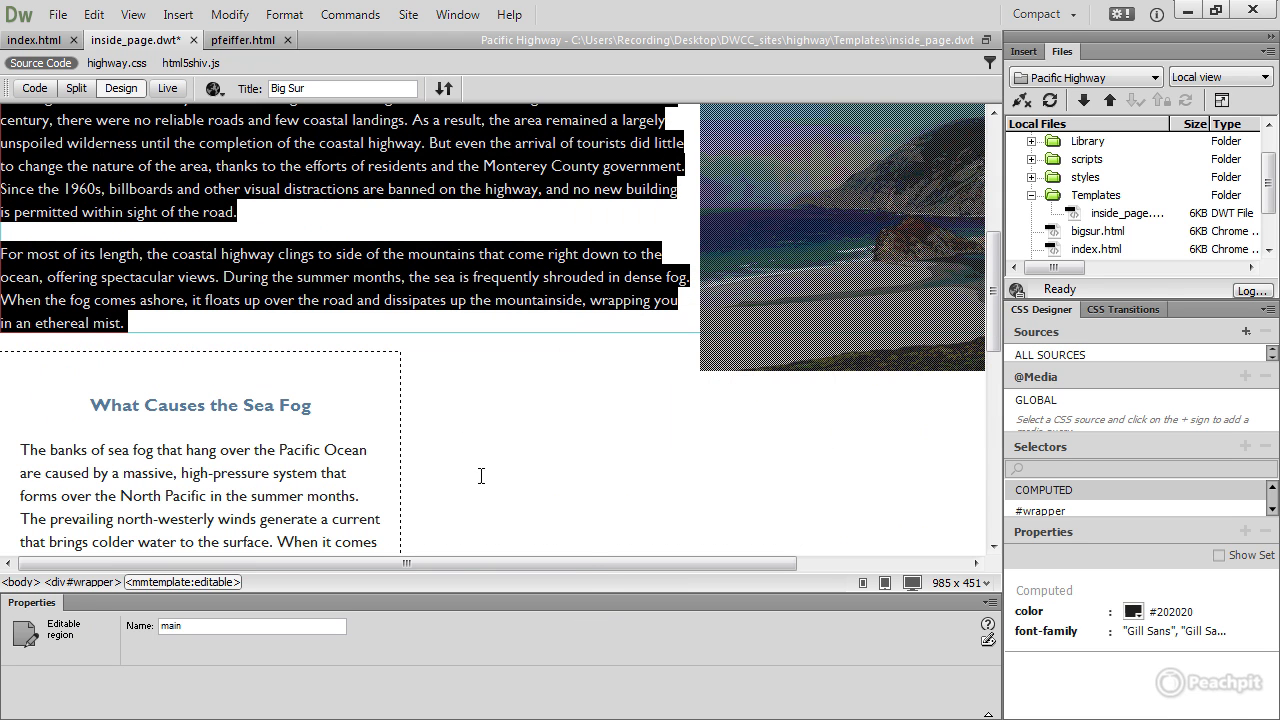
left_click_drag(537, 556, 427, 560)
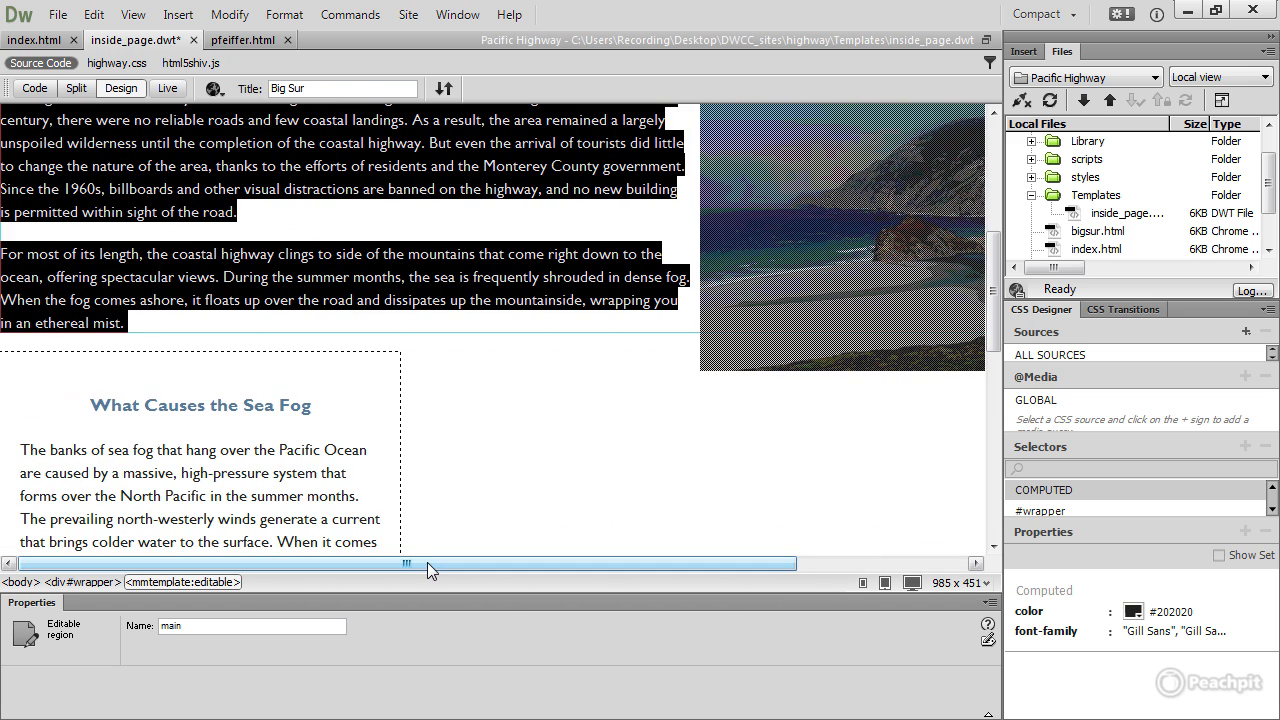
Step: Make the text from the What Causes the Sea Fog heading through the General Climate paragraph an editable region named sidebar, and save the template
left_click_drag(427, 562, 418, 588)
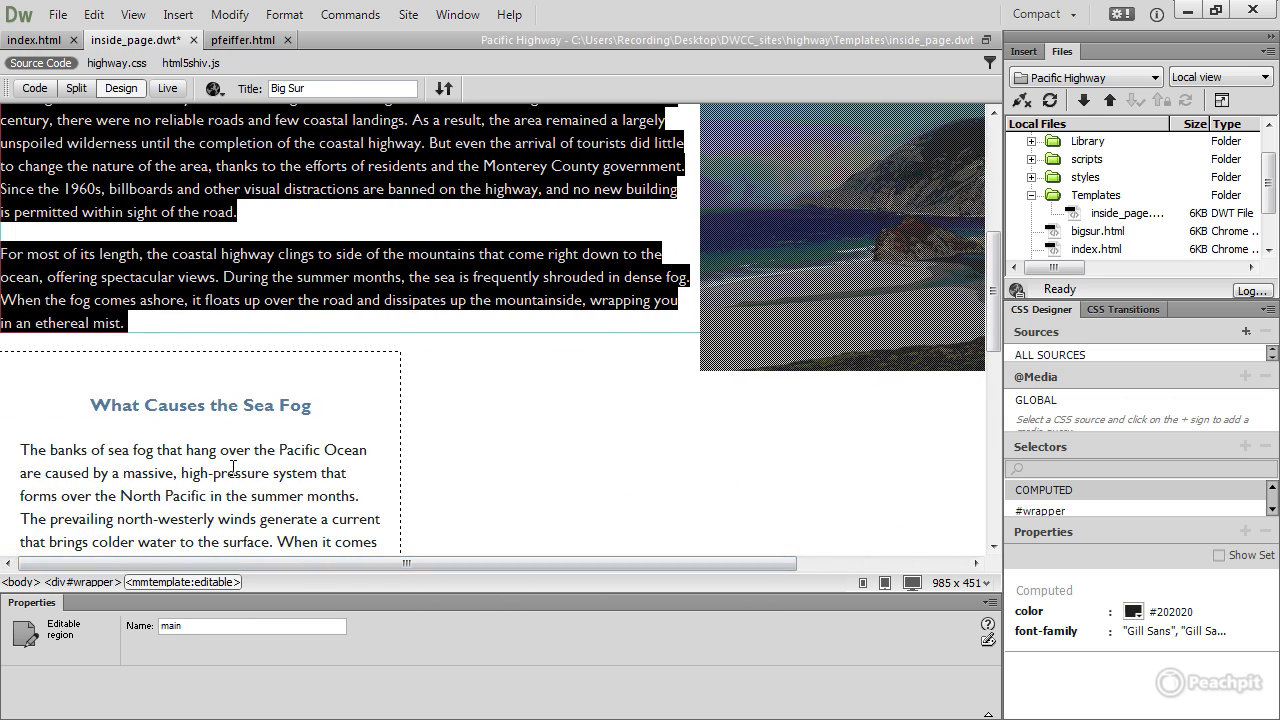
left_click_drag(83, 402, 301, 540)
scroll(301, 479, "down", 2)
scroll(301, 479, "down", 2)
mouse_move(301, 479)
left_mouse_down()
mouse_move(335, 470)
mouse_move(245, 516)
mouse_move(316, 514)
mouse_move(282, 480)
left_mouse_up()
scroll(245, 516, "down", 2)
scroll(316, 514, "down", 2)
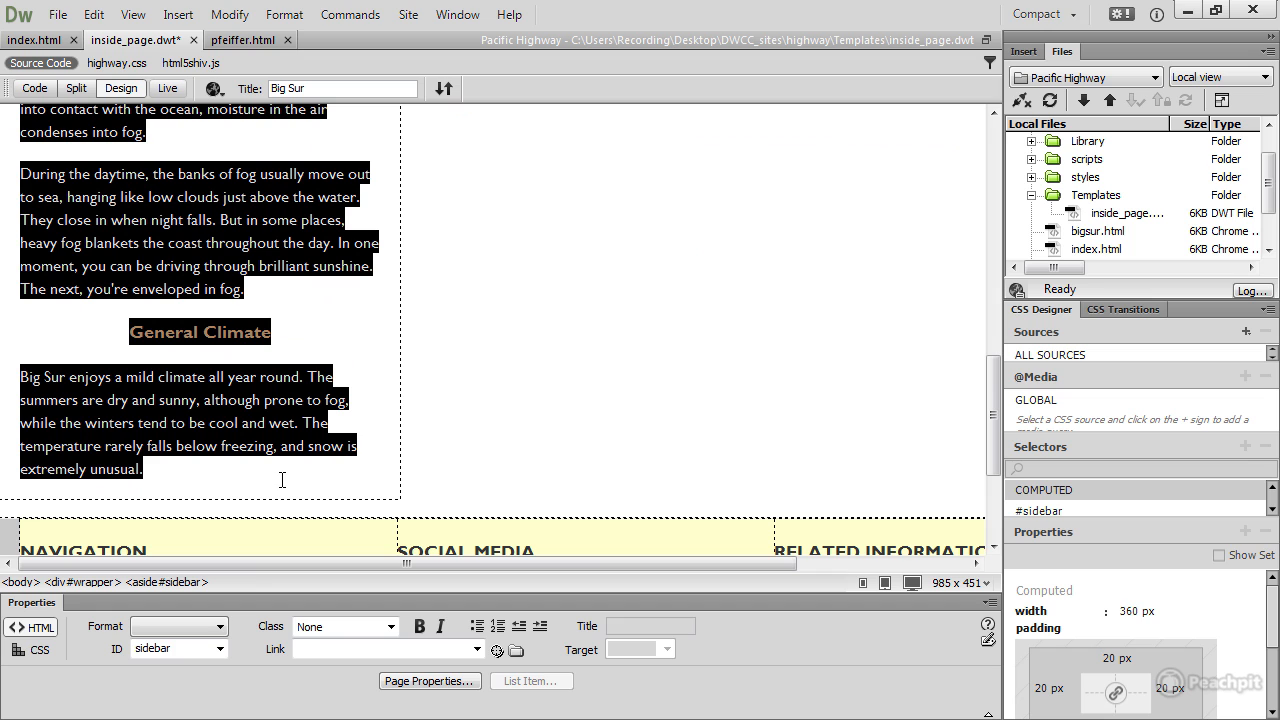
left_click(179, 15)
mouse_move(266, 452)
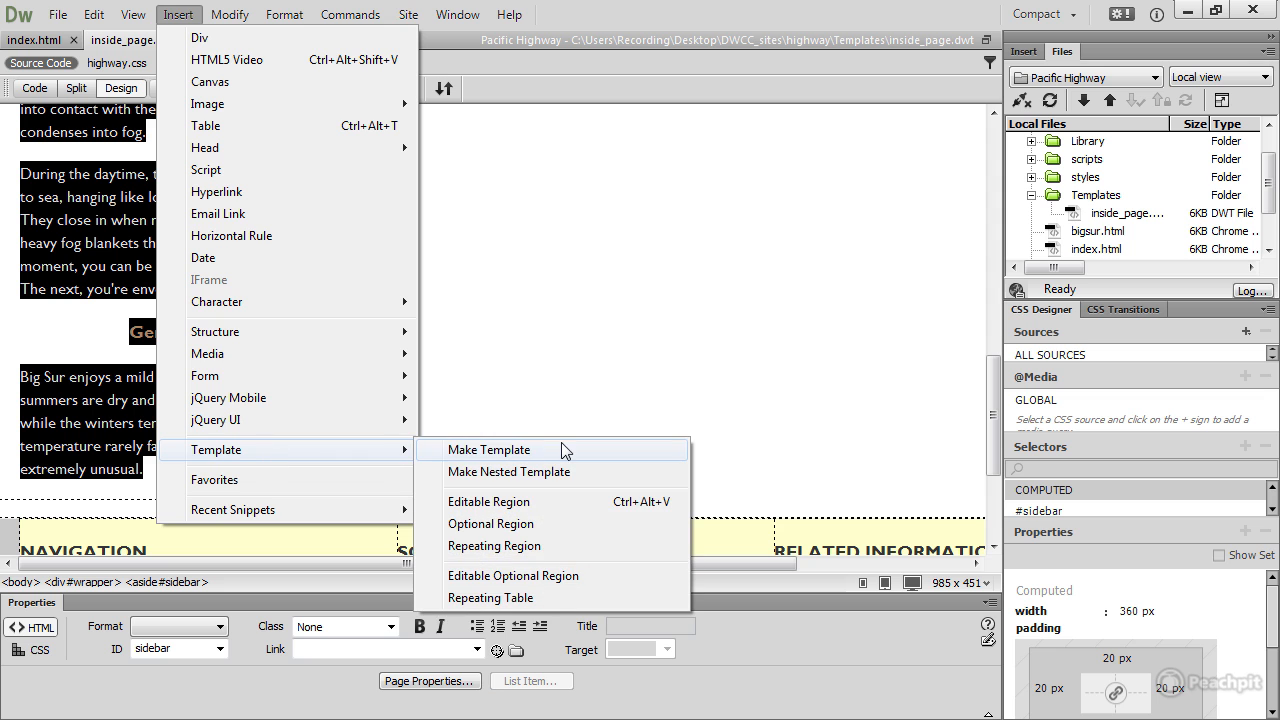
left_click(560, 502)
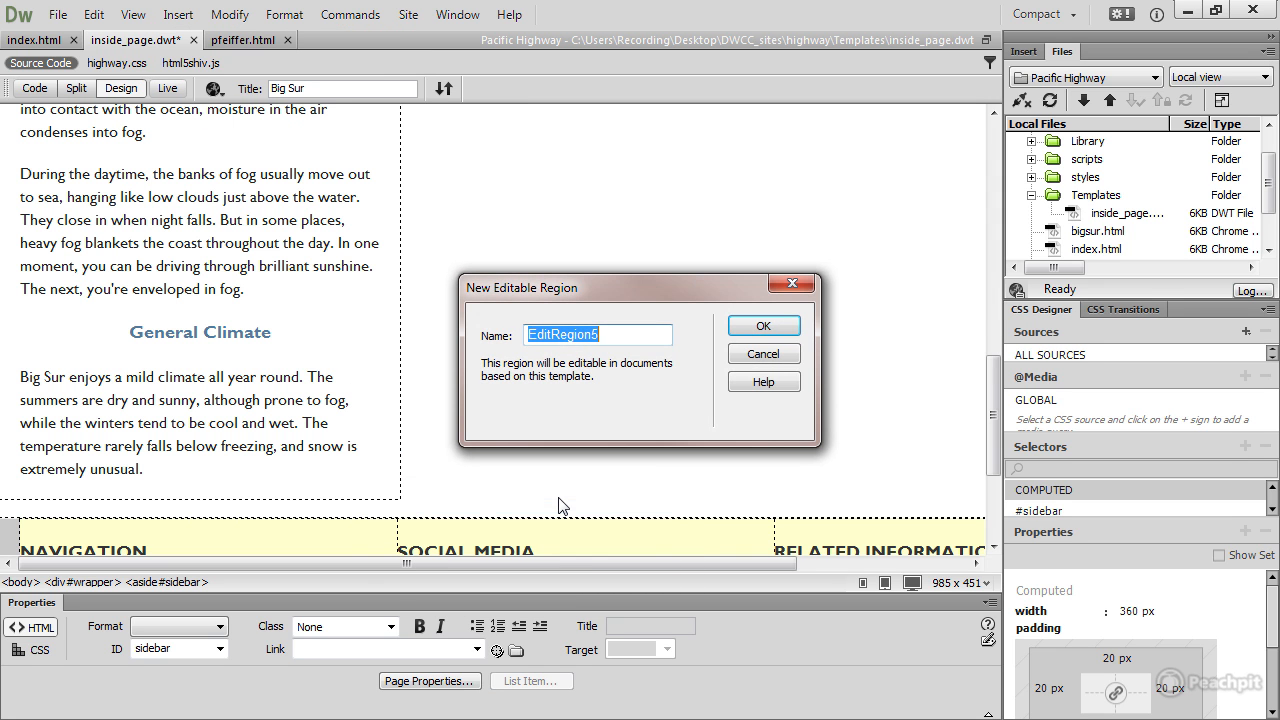
type("sidebar")
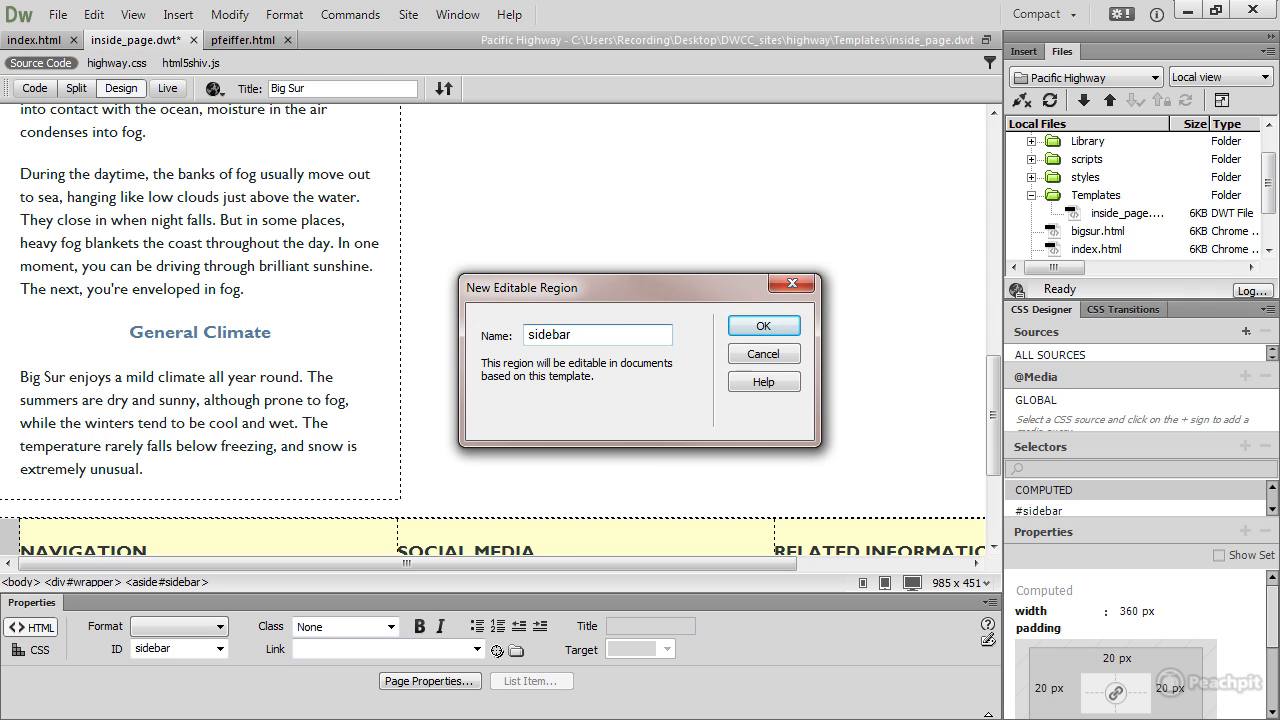
left_click(770, 328)
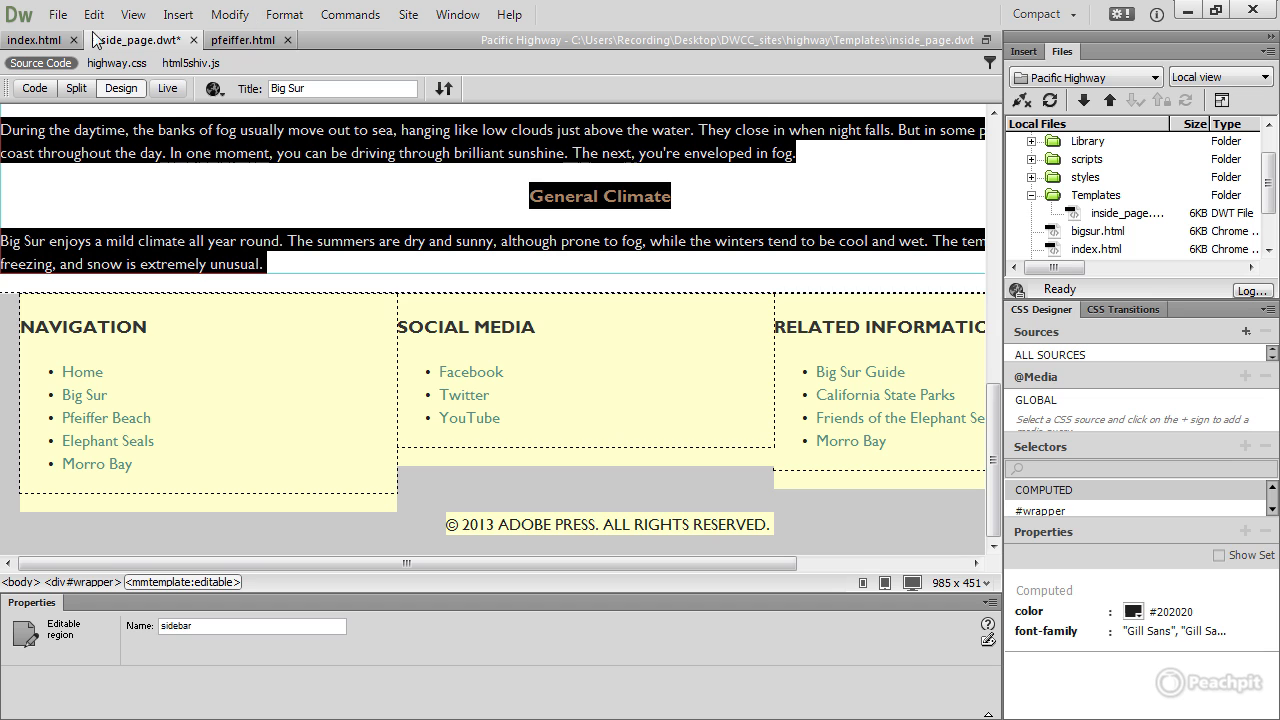
left_click(58, 15)
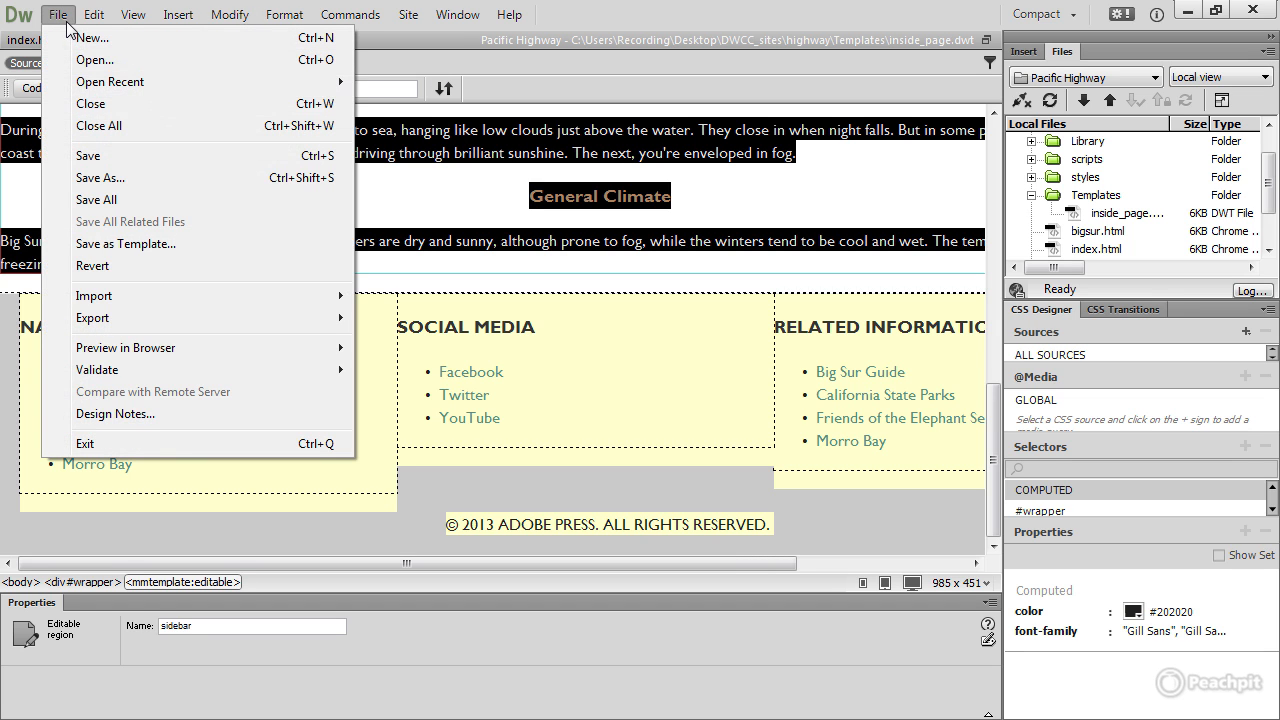
left_click(88, 153)
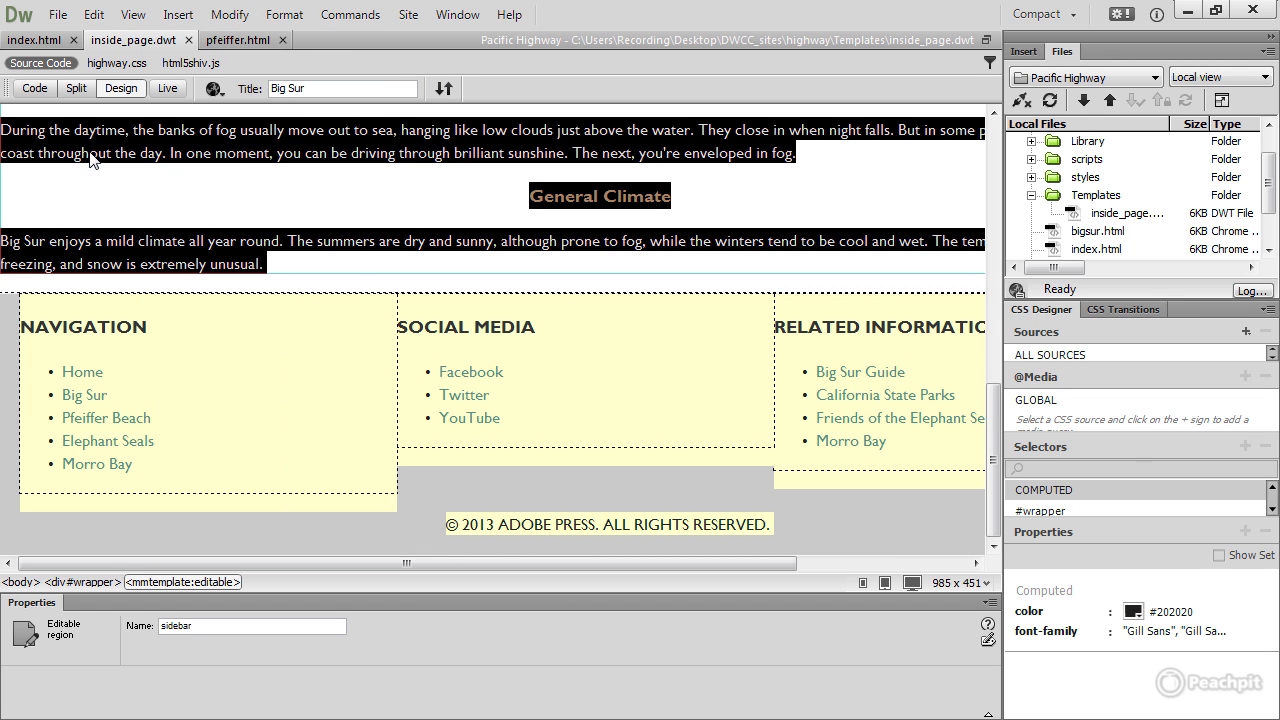